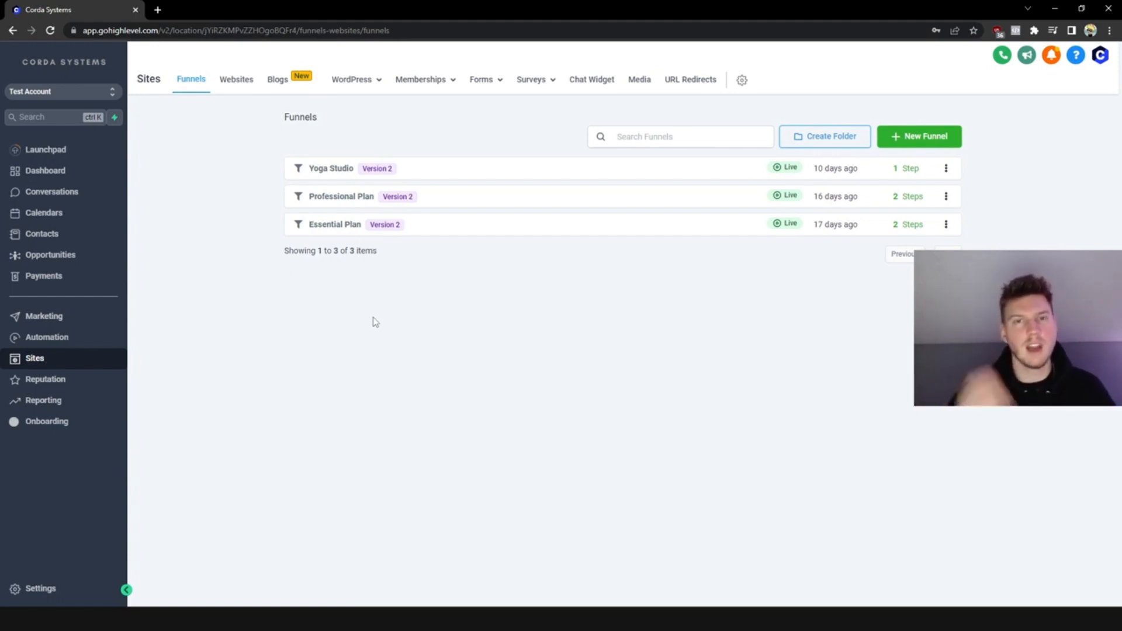
Start a new website from the template library and open the Chiropractor - Physio template.
{"action": "left_click", "coordinate": [236, 78]}
{"action": "left_click", "coordinate": [934, 140]}
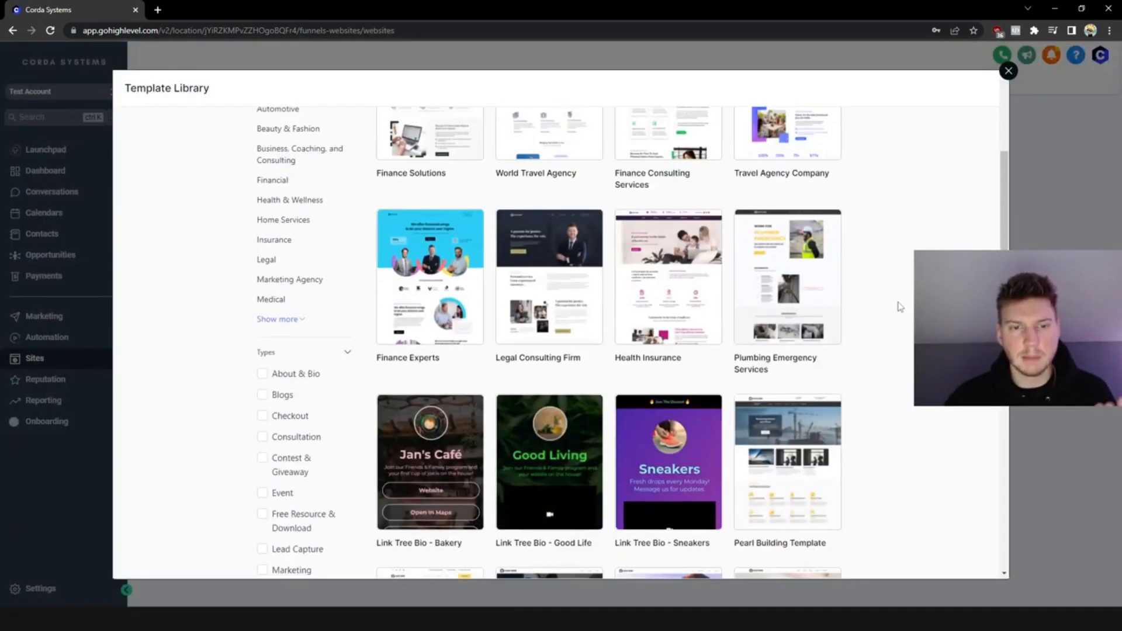
{"action": "scroll", "coordinate": [900, 306], "scroll_direction": "down", "scroll_amount": 7}
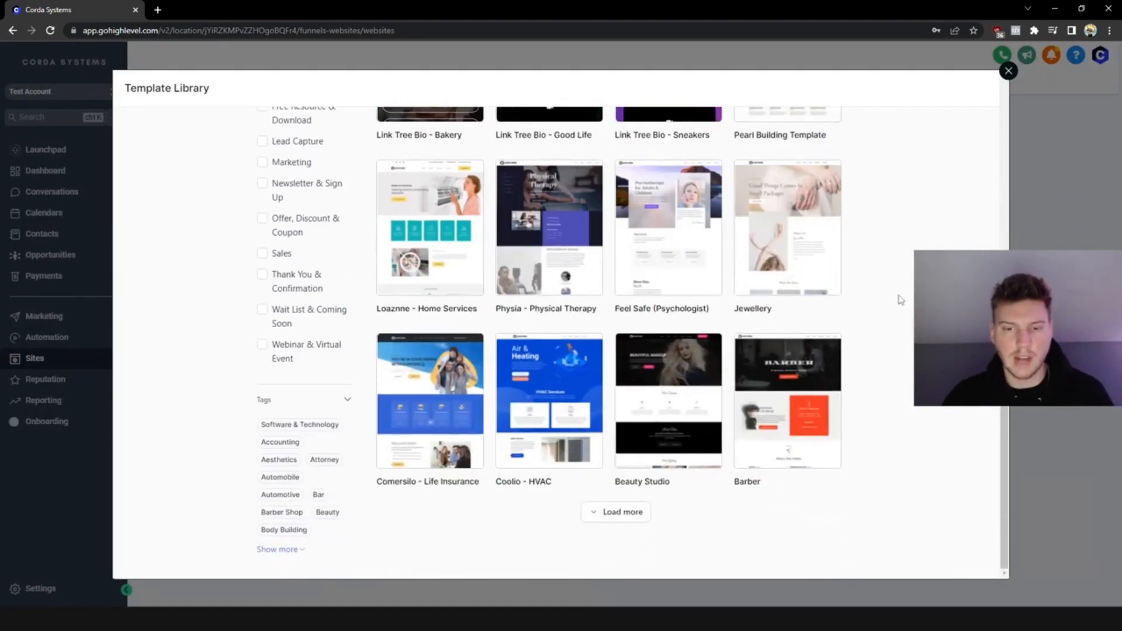
{"action": "left_click", "coordinate": [608, 512]}
{"action": "scroll", "coordinate": [607, 512], "scroll_direction": "down", "scroll_amount": 3}
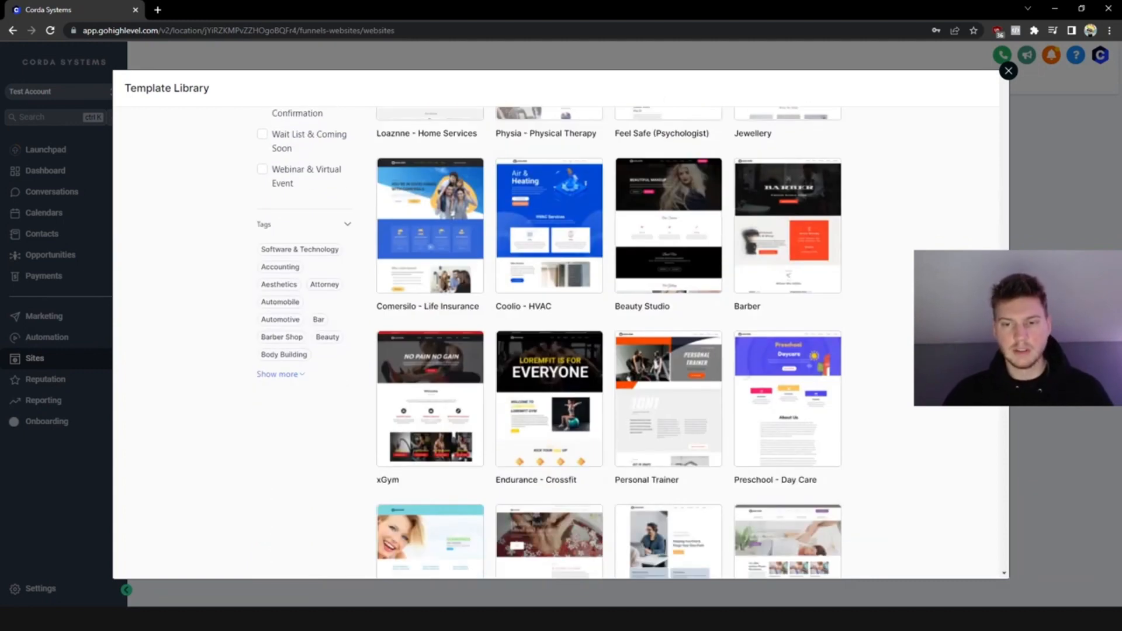
{"action": "scroll", "coordinate": [655, 281], "scroll_direction": "down", "scroll_amount": 2}
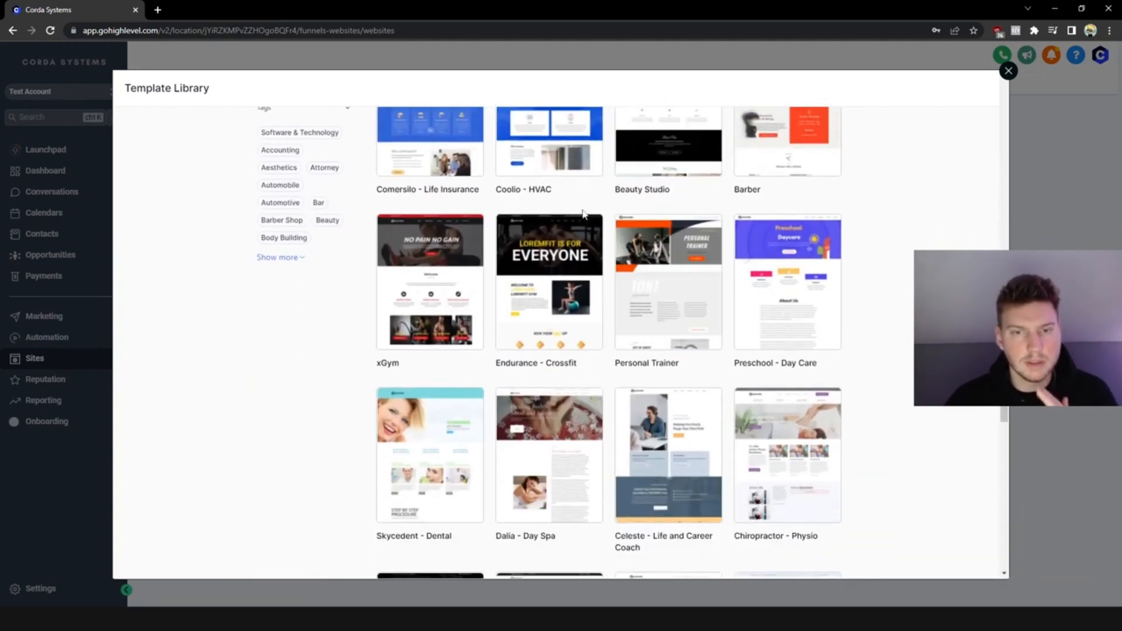
{"action": "scroll", "coordinate": [584, 219], "scroll_direction": "down", "scroll_amount": 3}
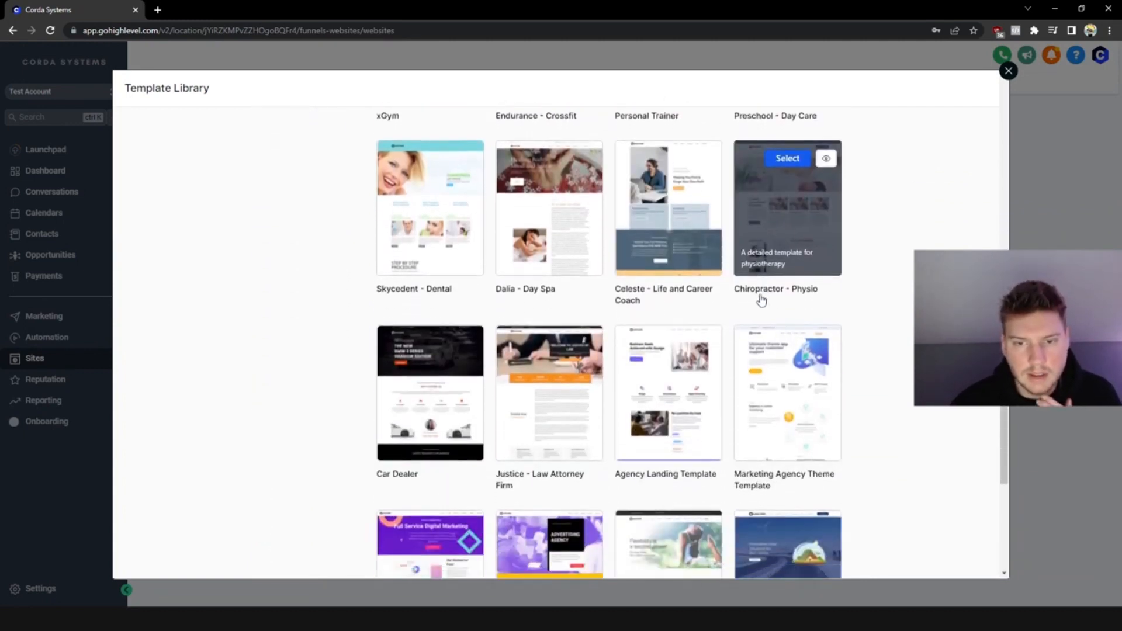
{"action": "scroll", "coordinate": [761, 230], "scroll_direction": "up", "scroll_amount": 1}
{"action": "left_click", "coordinate": [792, 235]}
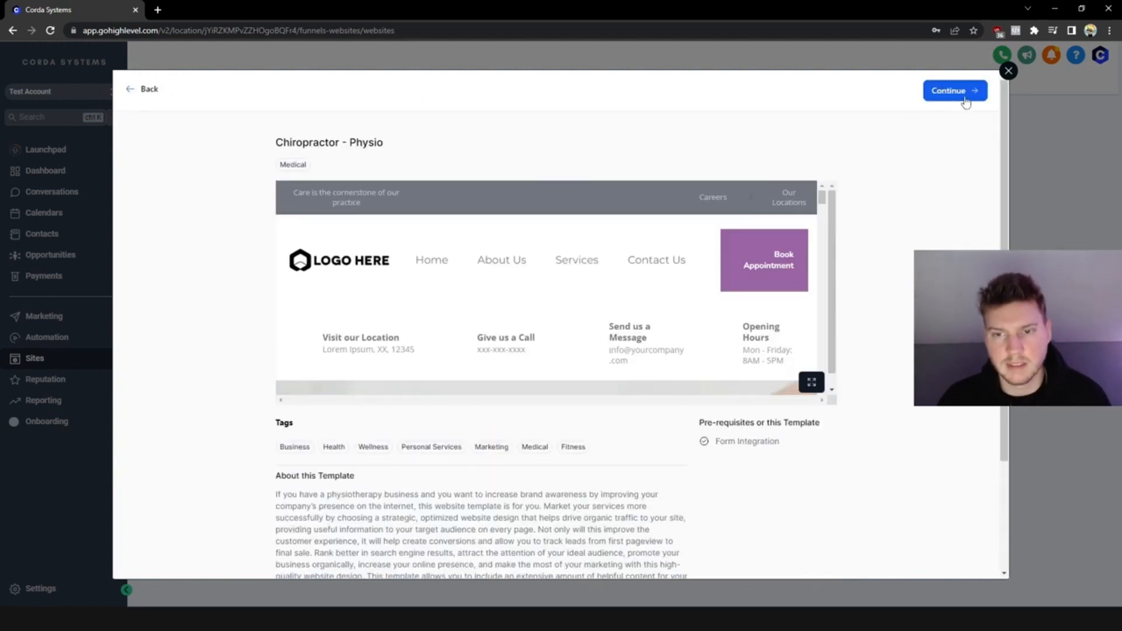
Create the Physio website from this template and open its Home page for editing.
{"action": "left_click", "coordinate": [964, 96]}
{"action": "left_click", "coordinate": [810, 148]}
{"action": "left_click", "coordinate": [880, 212]}
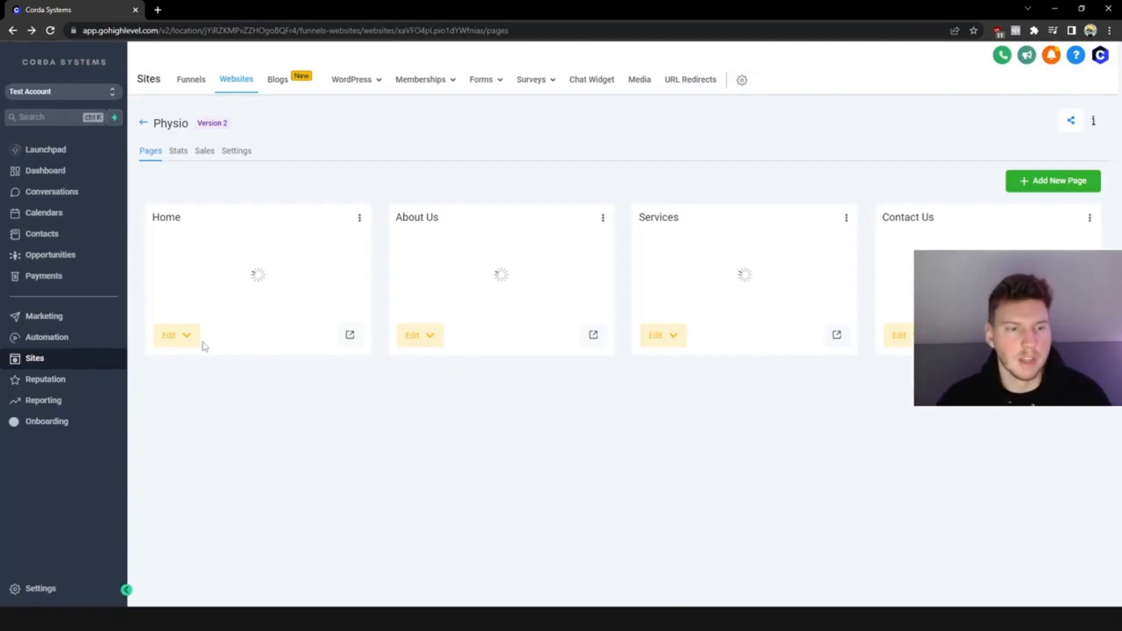
{"action": "left_click", "coordinate": [189, 339]}
{"action": "left_click", "coordinate": [198, 368]}
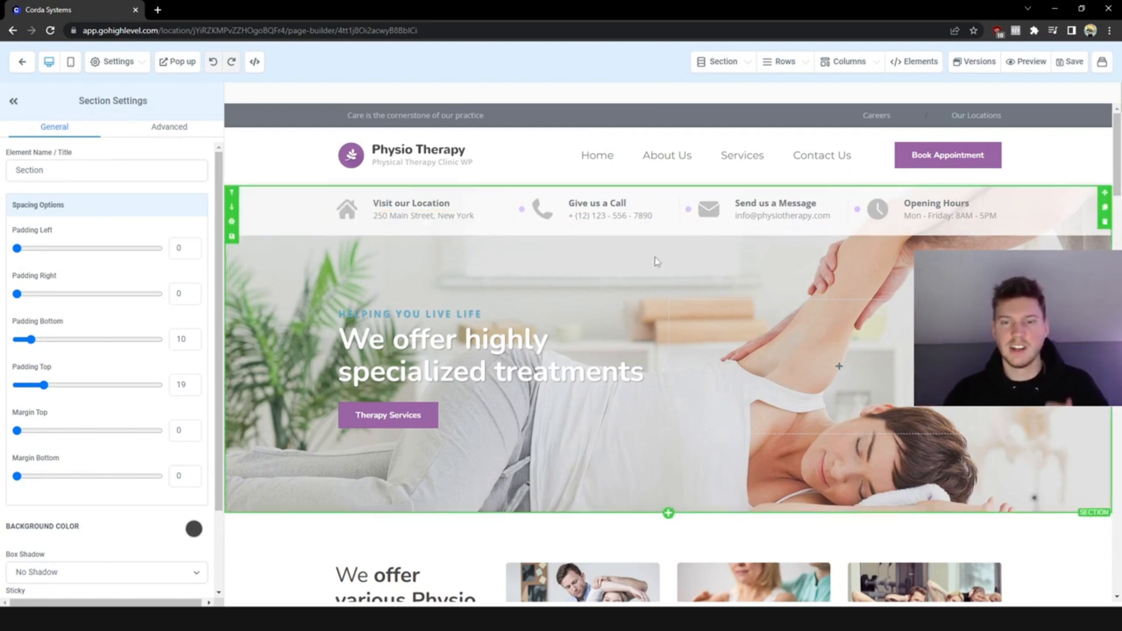
Select the first team member's photo in the Meet the Team section of the Home page.
{"action": "scroll", "coordinate": [437, 138], "scroll_direction": "down", "scroll_amount": 4}
{"action": "scroll", "coordinate": [437, 138], "scroll_direction": "down", "scroll_amount": 5}
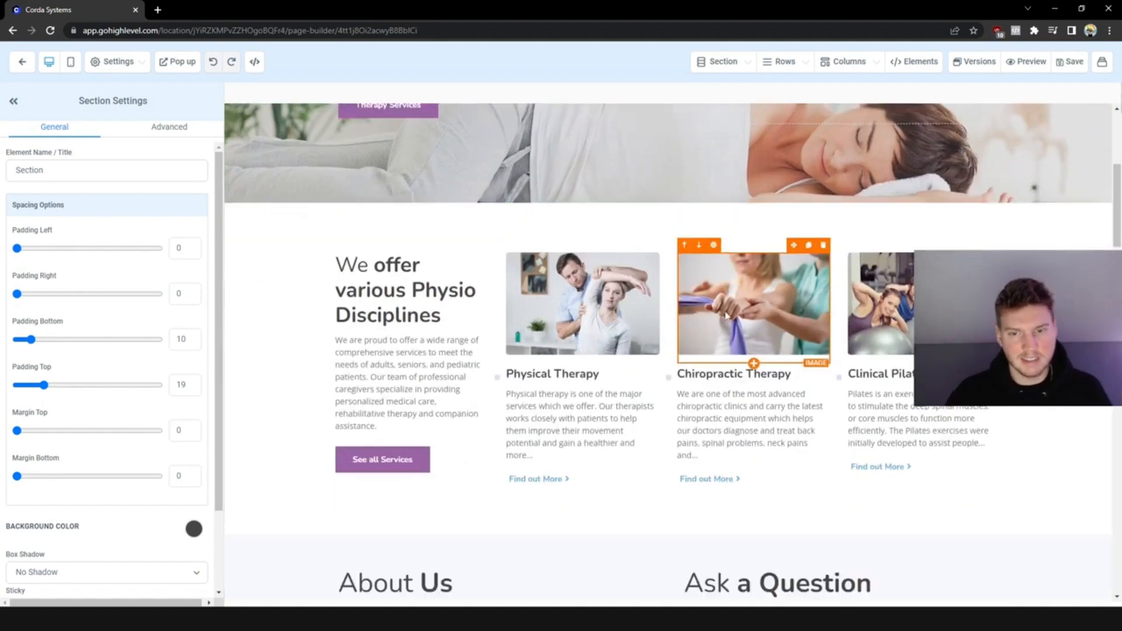
{"action": "scroll", "coordinate": [612, 351], "scroll_direction": "down", "scroll_amount": 10}
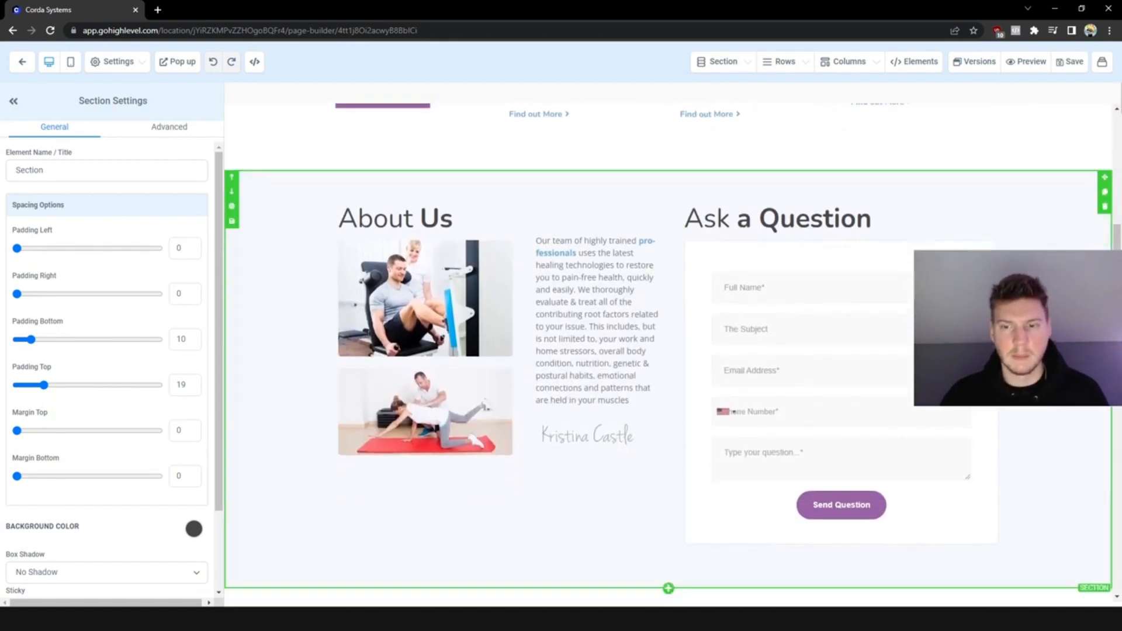
{"action": "scroll", "coordinate": [408, 289], "scroll_direction": "down", "scroll_amount": 8}
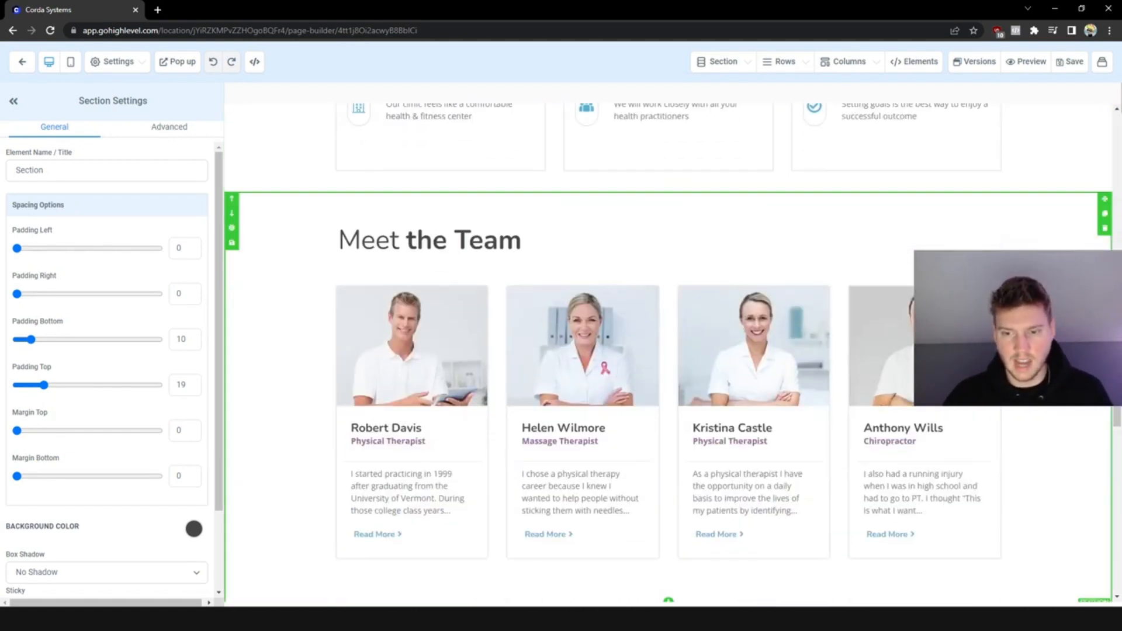
{"action": "scroll", "coordinate": [407, 289], "scroll_direction": "up", "scroll_amount": 2}
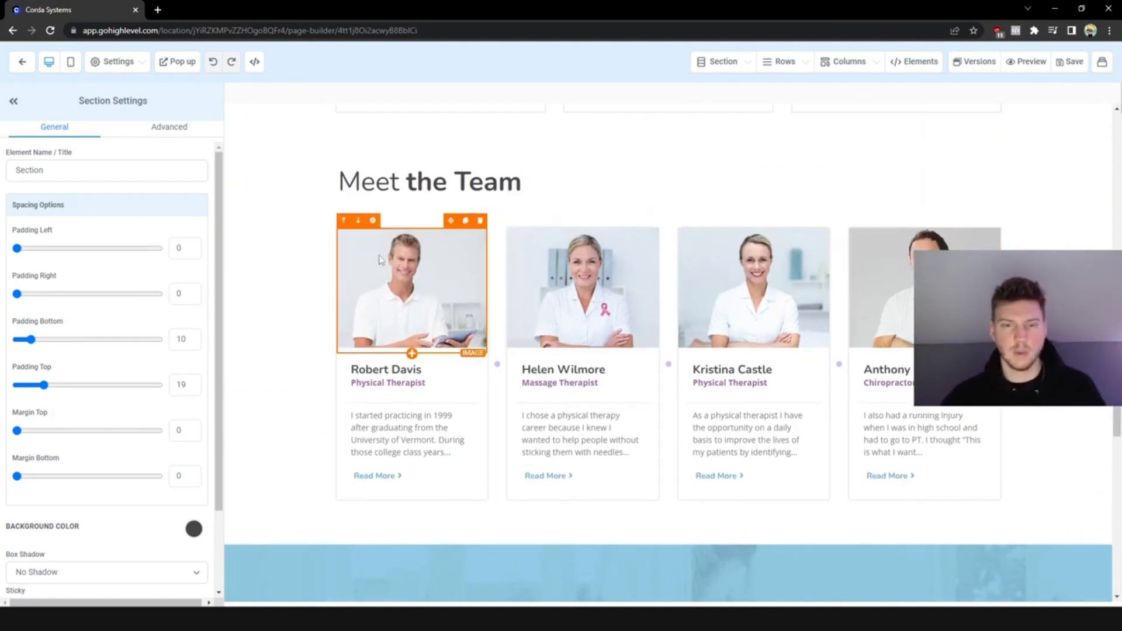
{"action": "left_click", "coordinate": [425, 286]}
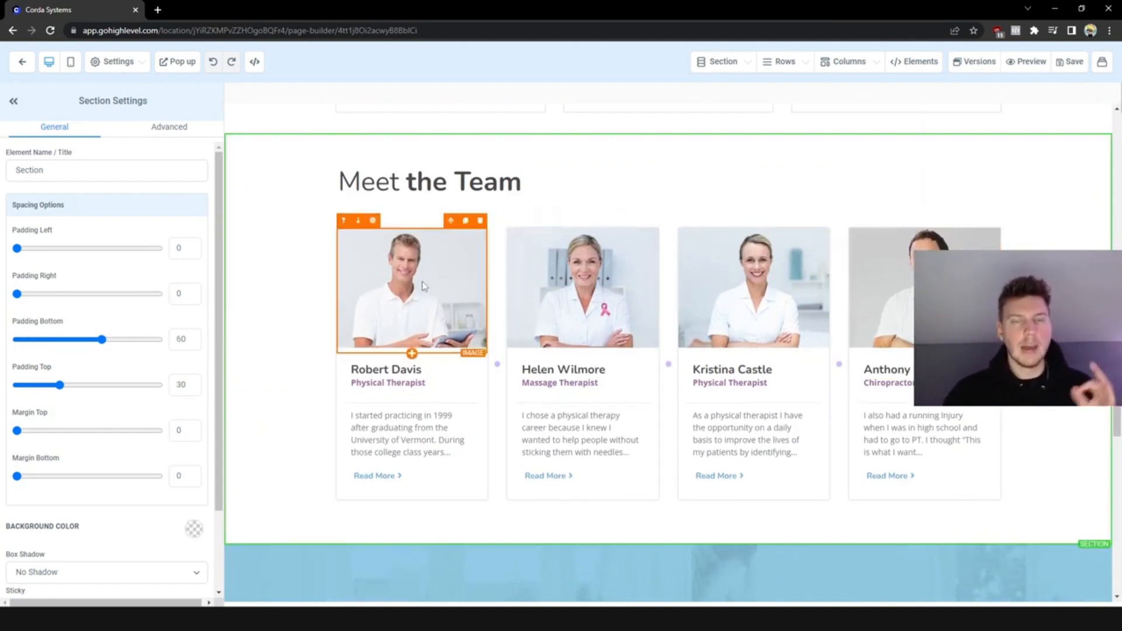
{"action": "left_click", "coordinate": [424, 285]}
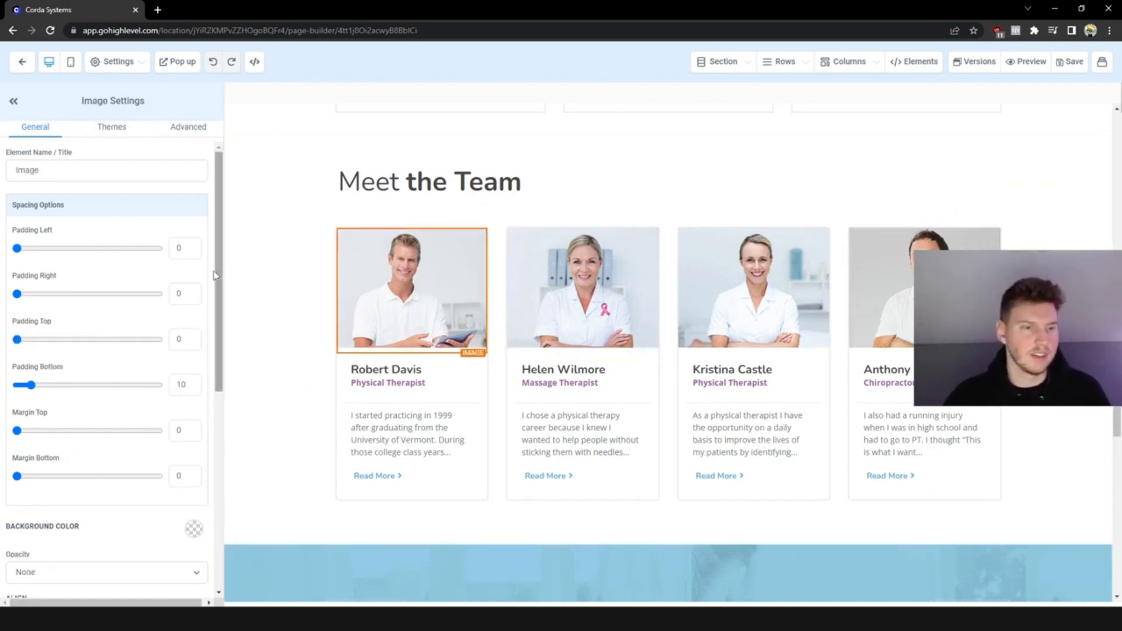
Upload nyny.JPG to the media library and use it as the first team member's photo.
{"action": "scroll", "coordinate": [216, 276], "scroll_direction": "down", "scroll_amount": 6}
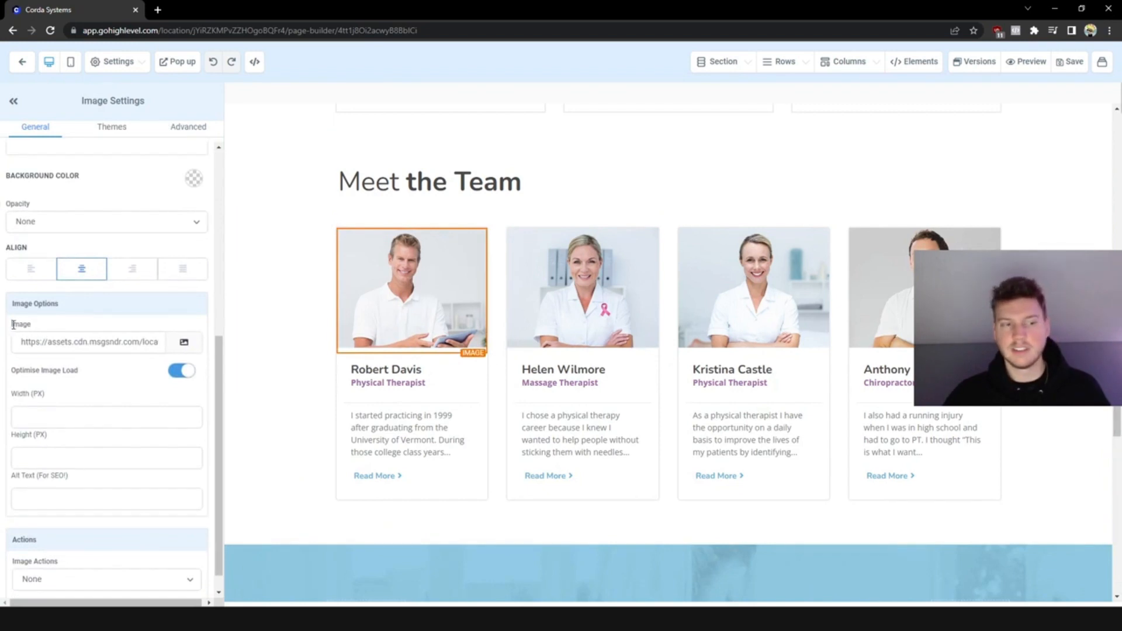
{"action": "double_click", "coordinate": [13, 325]}
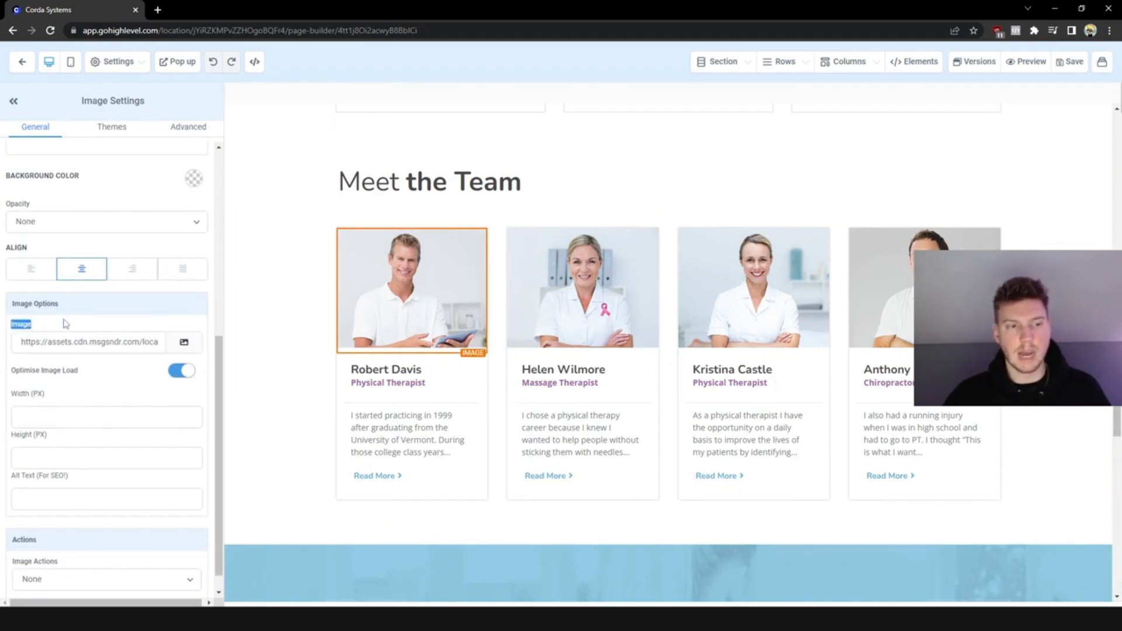
{"action": "left_click", "coordinate": [54, 341]}
{"action": "left_click_drag", "start_coordinate": [58, 344], "coordinate": [184, 342]}
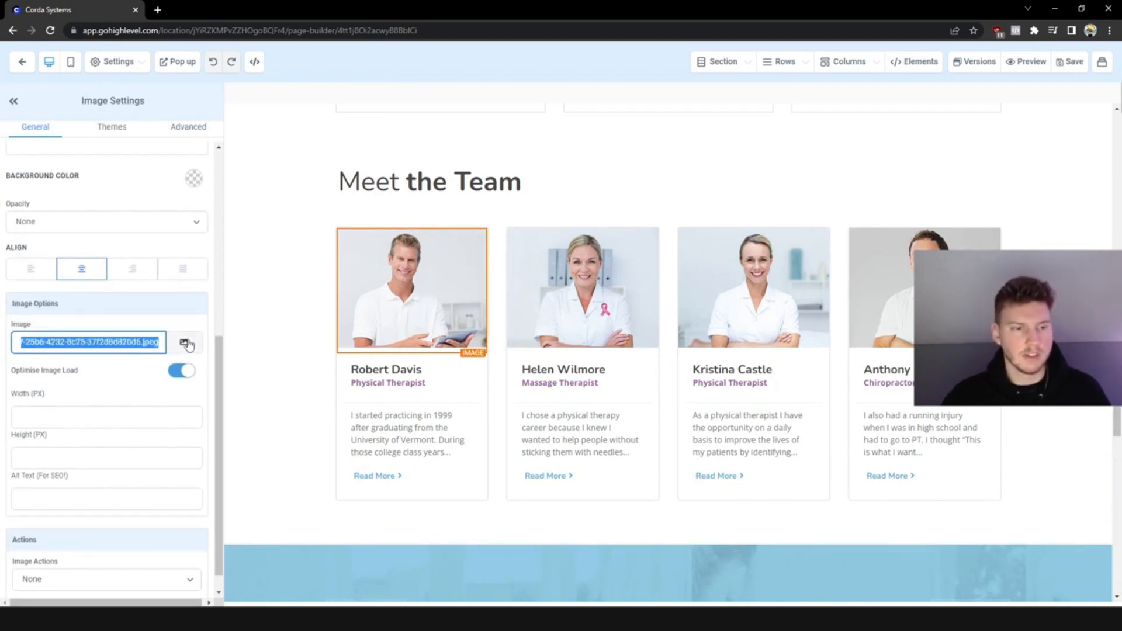
{"action": "left_click", "coordinate": [103, 359]}
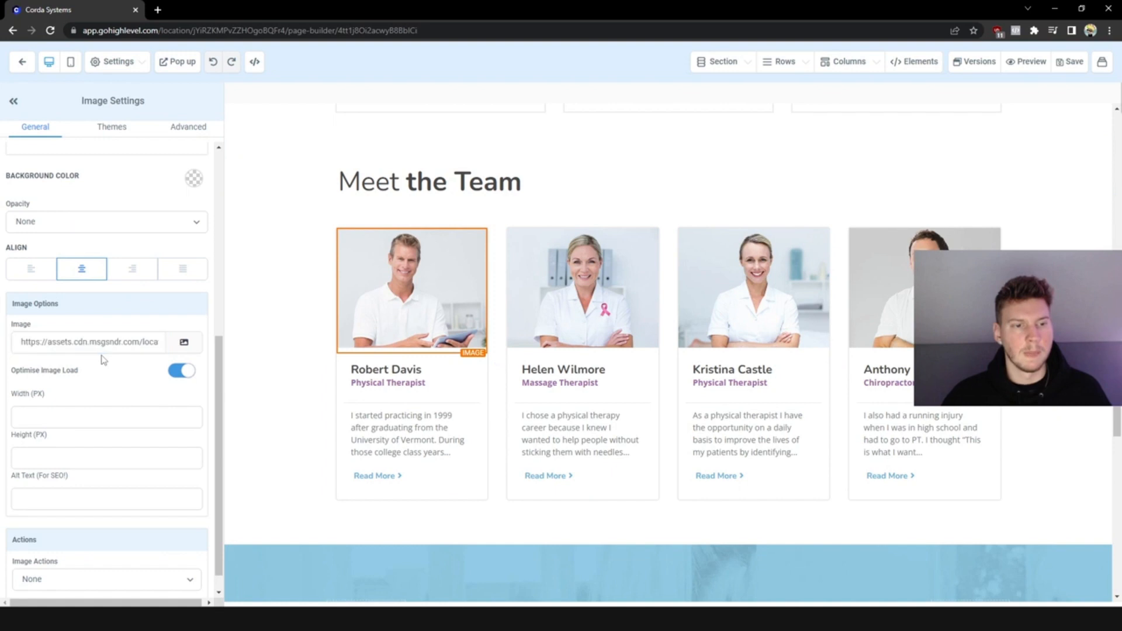
{"action": "left_click", "coordinate": [185, 344]}
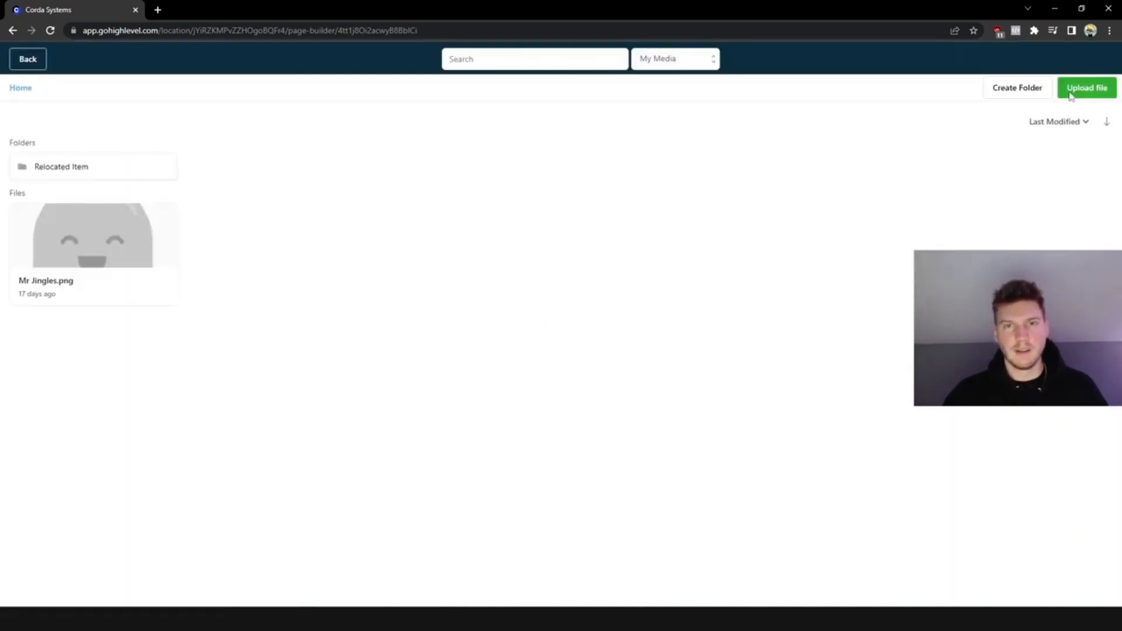
{"action": "left_click", "coordinate": [1071, 89]}
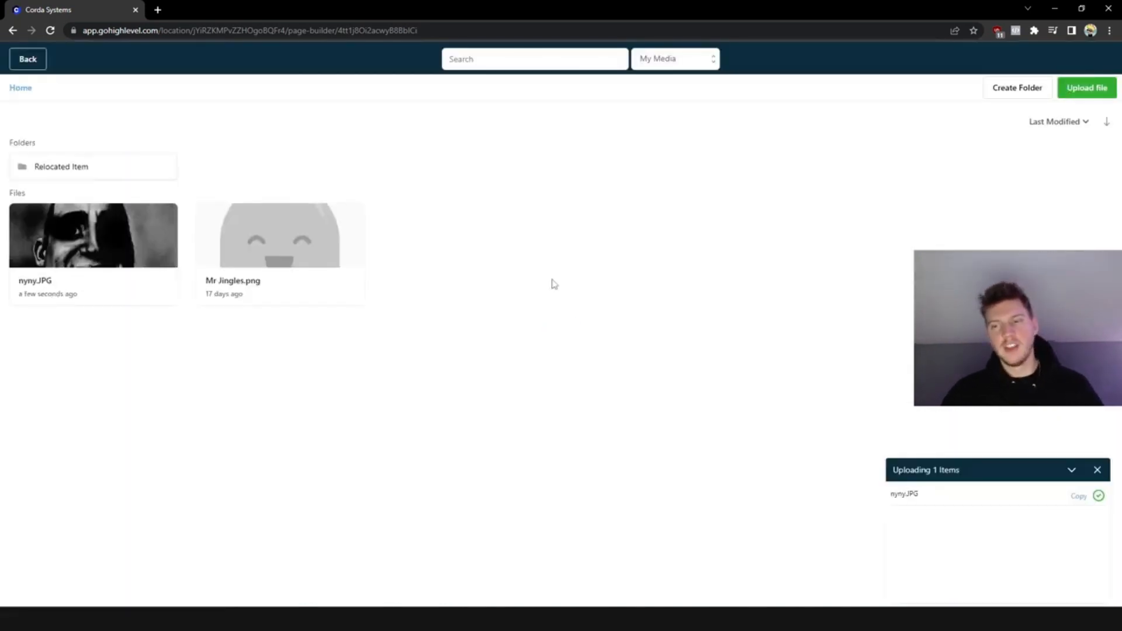
{"action": "left_click", "coordinate": [112, 255]}
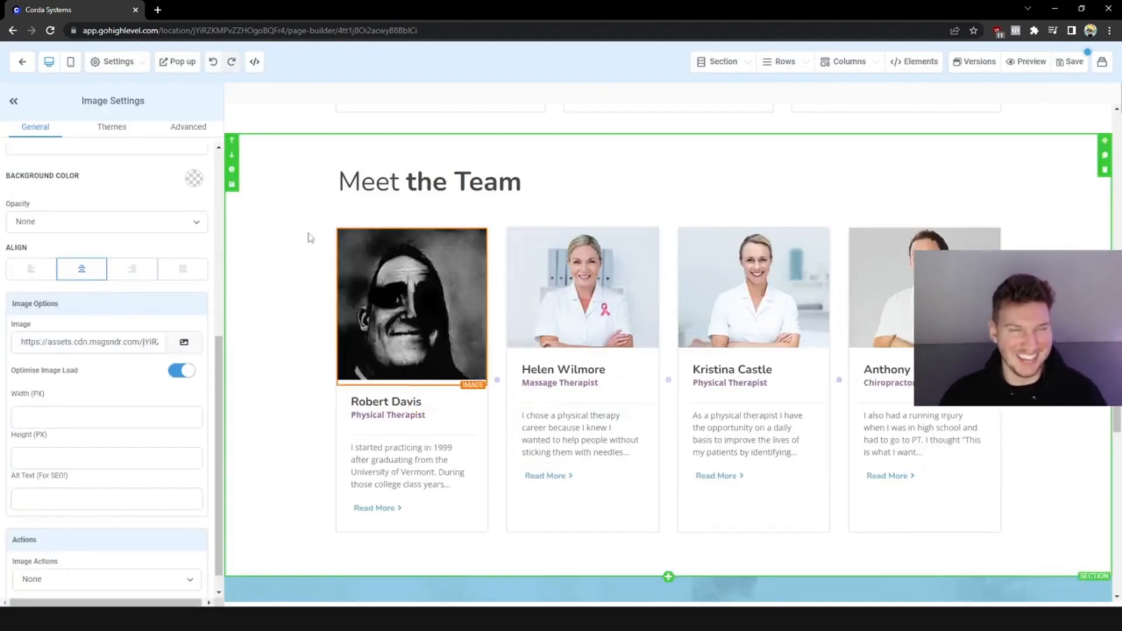
Try widths of 100, 250 and 200 px for the first team member's photo.
{"action": "scroll", "coordinate": [451, 267], "scroll_direction": "down", "scroll_amount": 1}
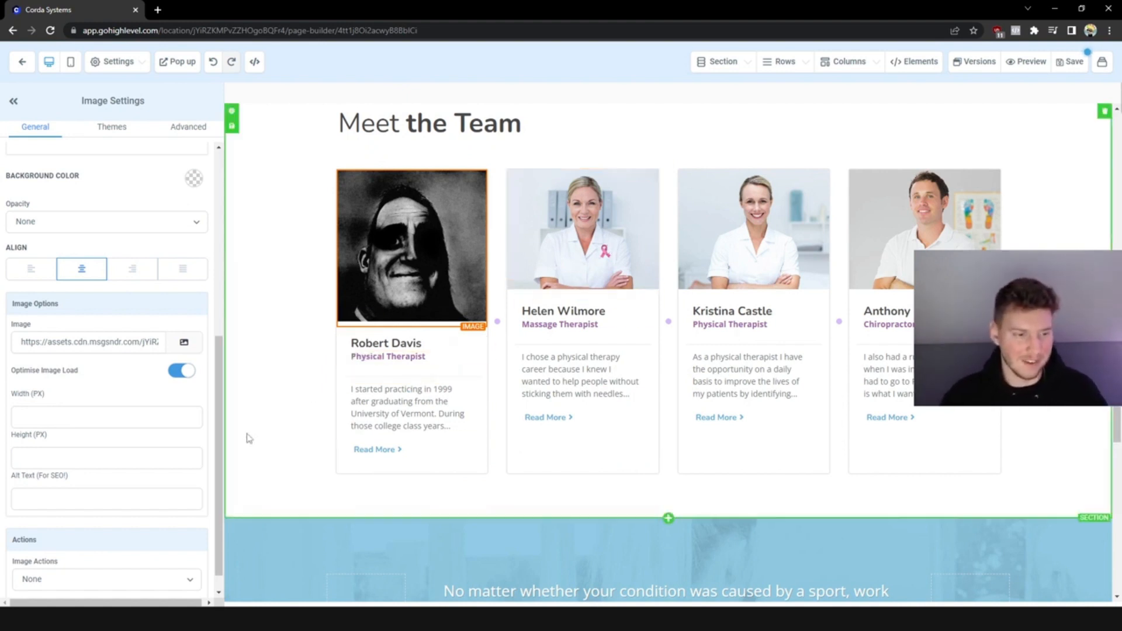
{"action": "left_click", "coordinate": [116, 416]}
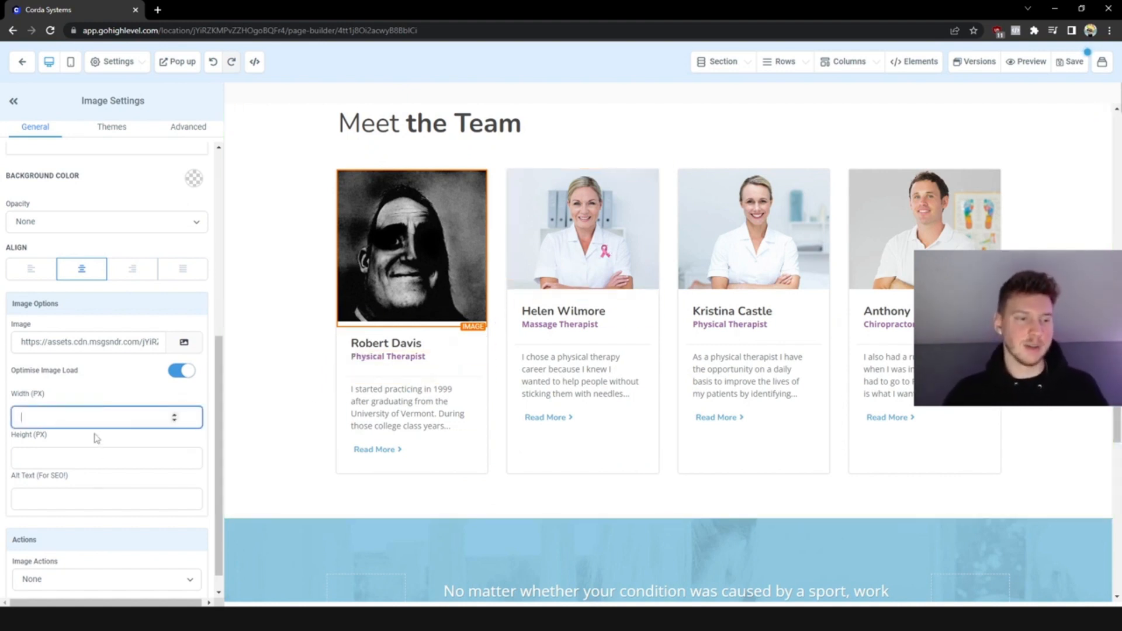
{"action": "type", "text": "100"}
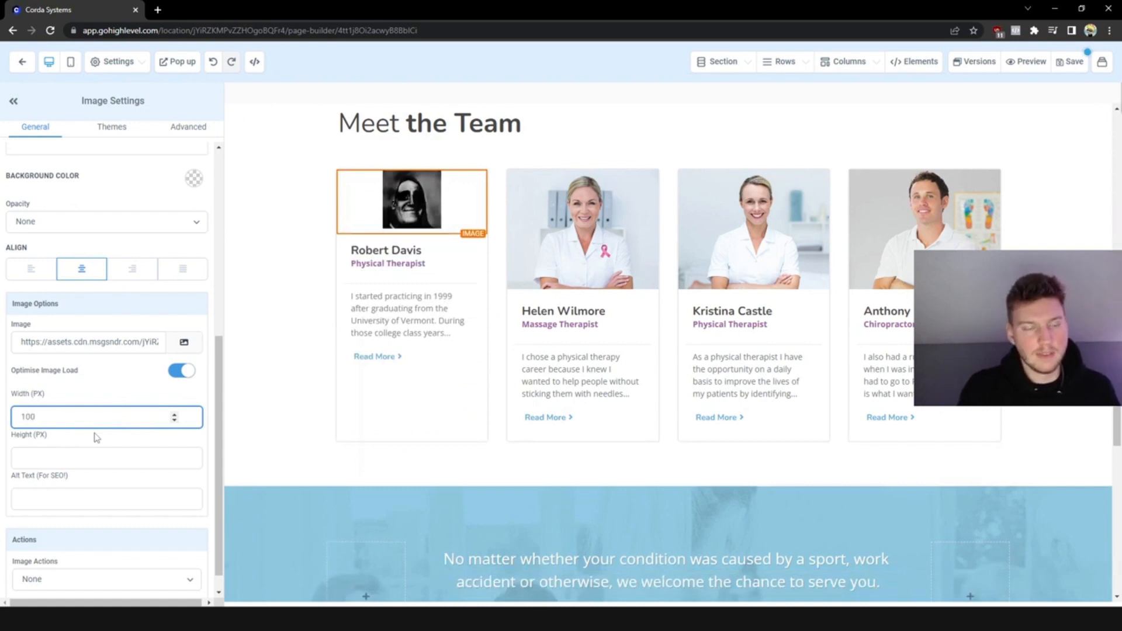
{"action": "key", "text": "BackSpace"}
{"action": "key", "text": "BackSpace"}
{"action": "key", "text": "BackSpace"}
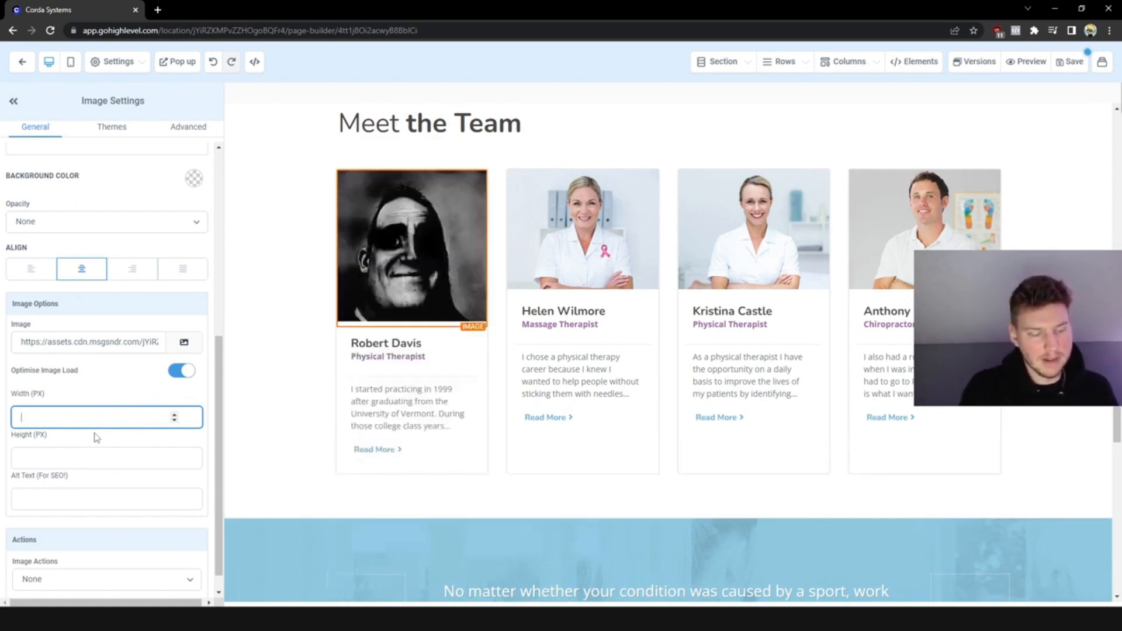
{"action": "type", "text": "250"}
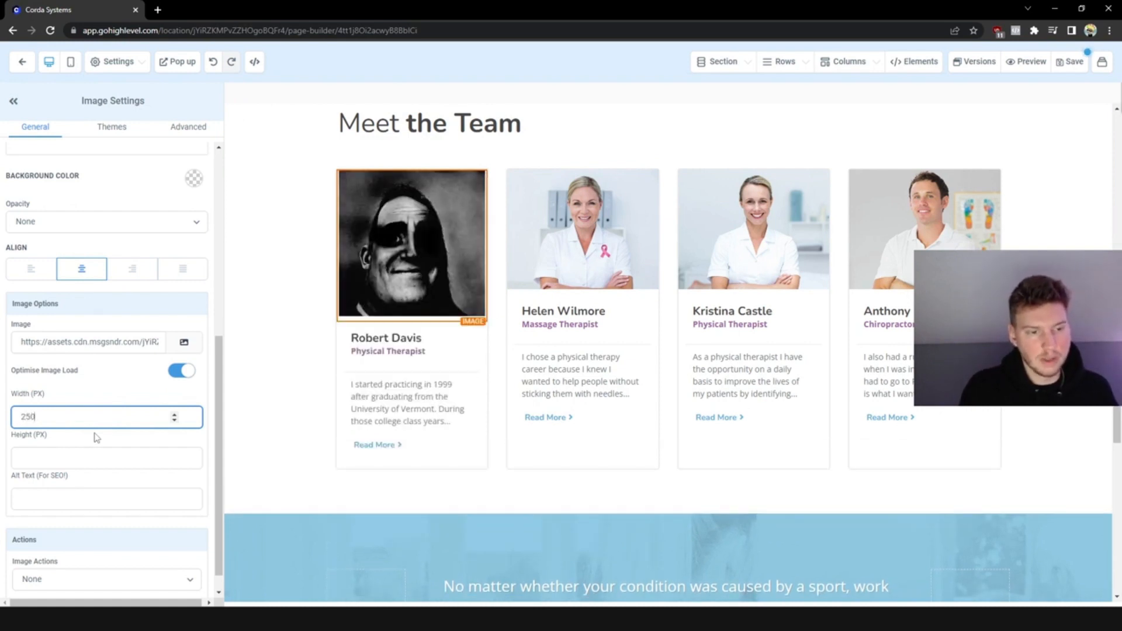
{"action": "key", "text": "BackSpace"}
{"action": "key", "text": "BackSpace"}
{"action": "type", "text": "00"}
Try a height of 400 px for the first team member's photo, then clear the height.
{"action": "left_click", "coordinate": [76, 460]}
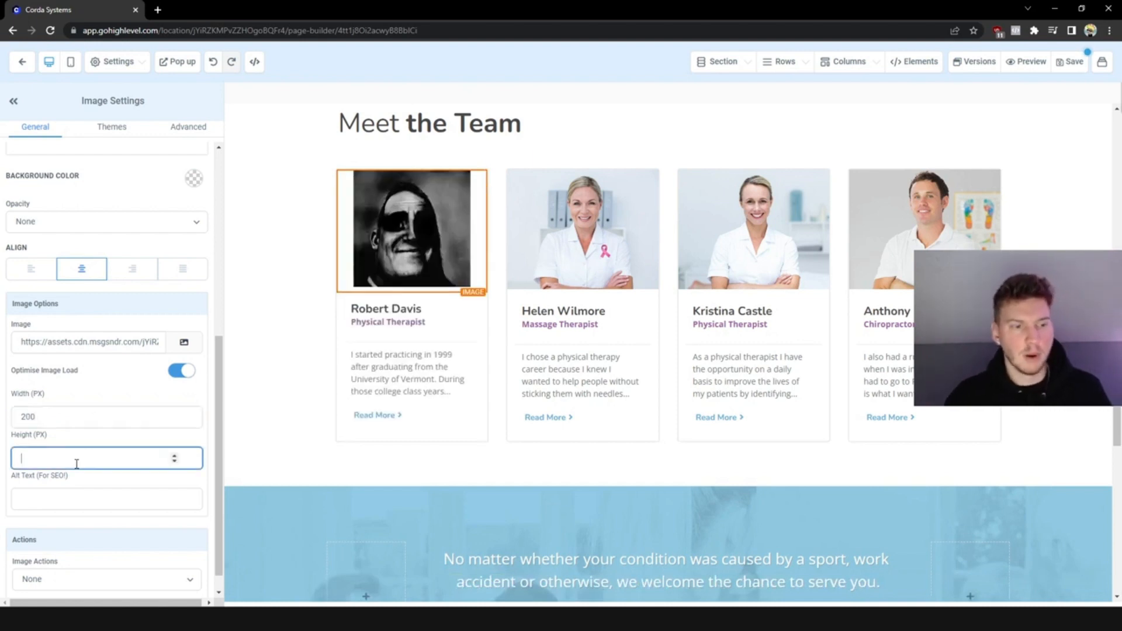
{"action": "type", "text": "400"}
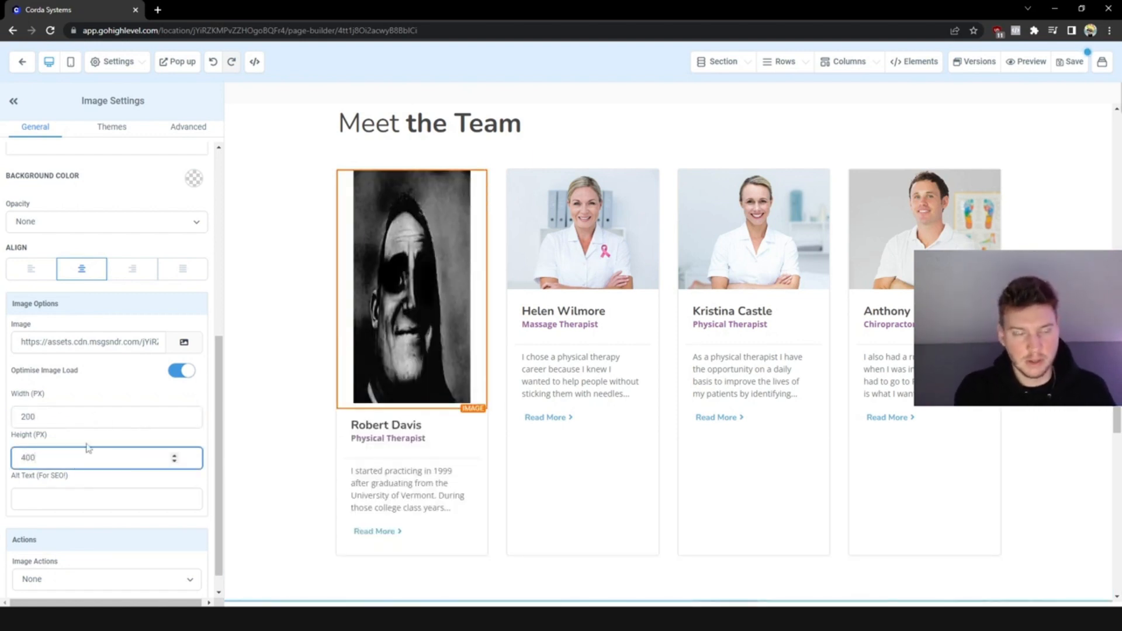
{"action": "key", "text": "BackSpace"}
{"action": "key", "text": "BackSpace"}
{"action": "key", "text": "BackSpace"}
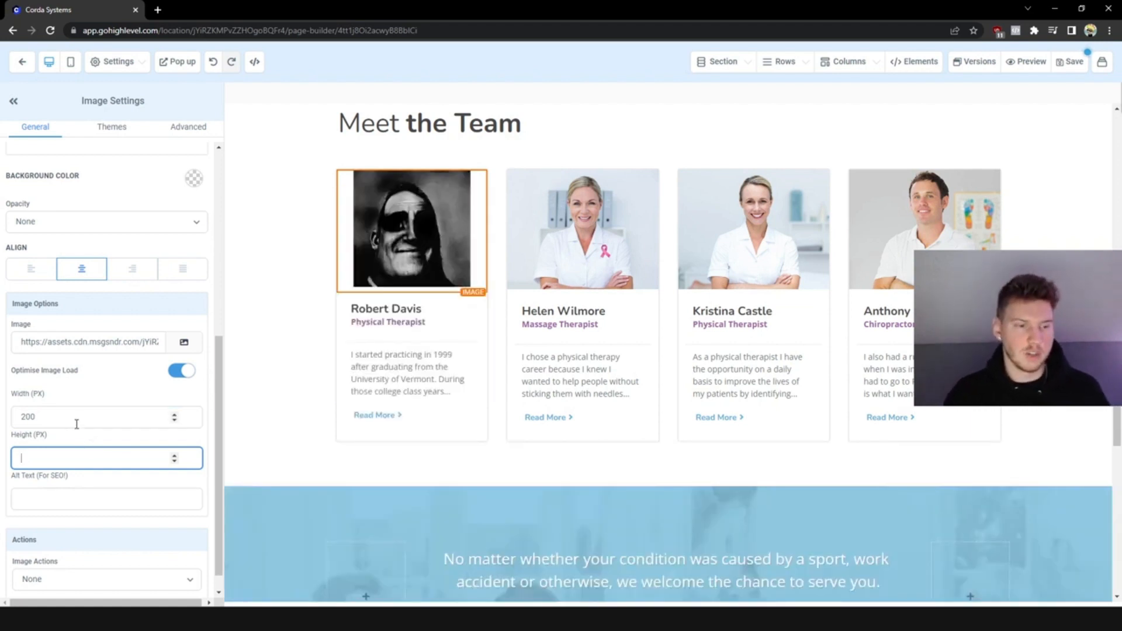
Set the first team member's photo width to 210 px and select the surrounding section.
{"action": "left_click", "coordinate": [77, 425]}
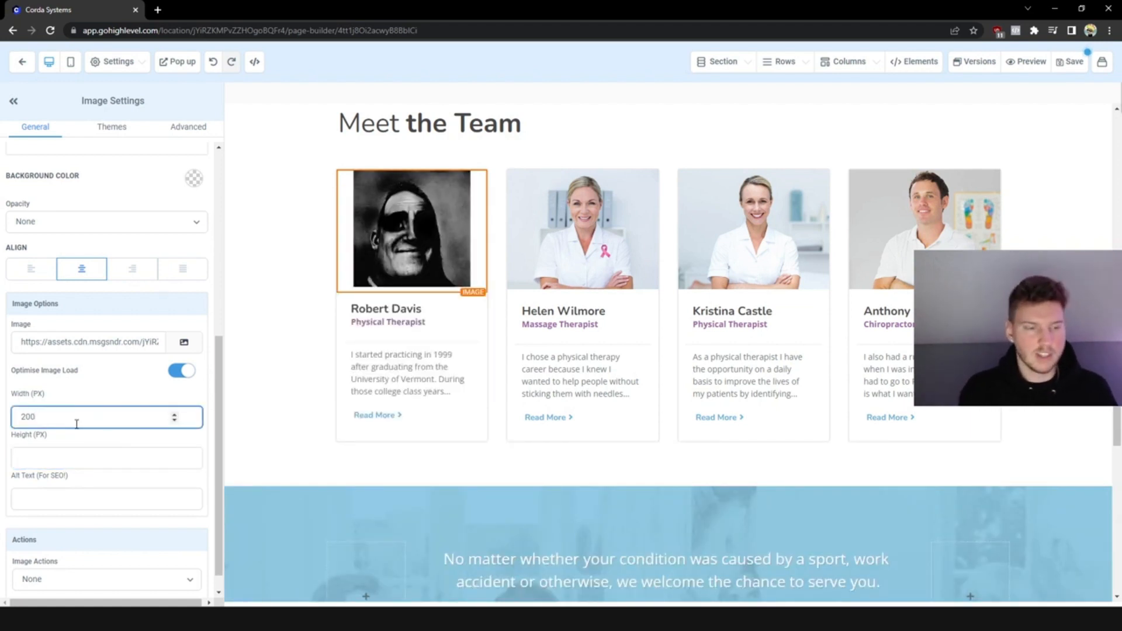
{"action": "key", "text": "BackSpace"}
{"action": "key", "text": "BackSpace"}
{"action": "type", "text": "10"}
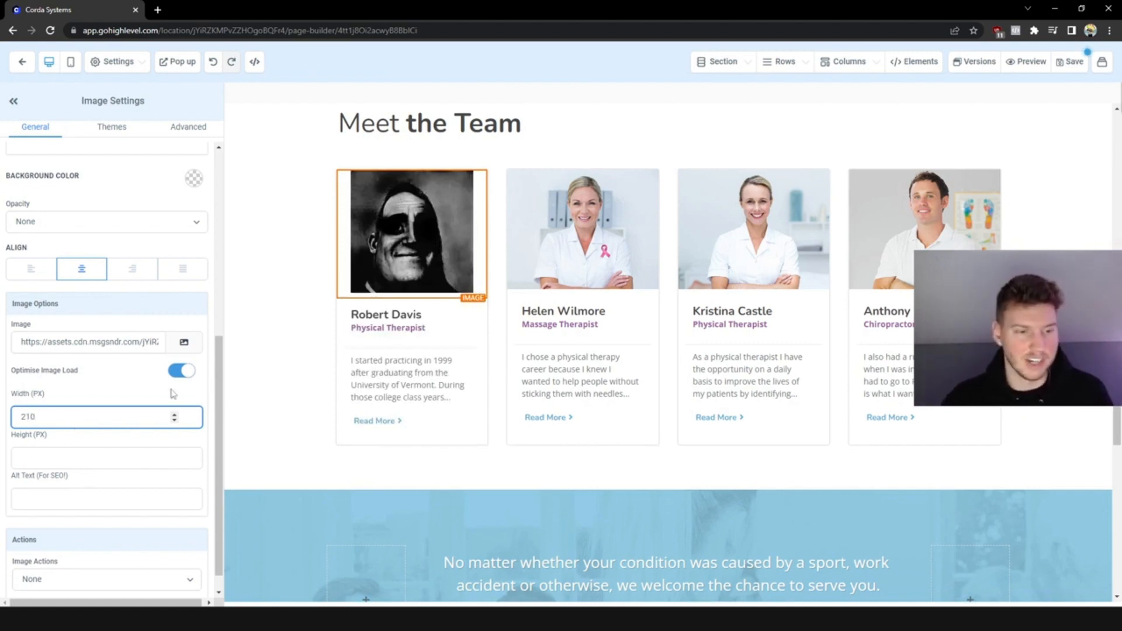
{"action": "left_click", "coordinate": [270, 272]}
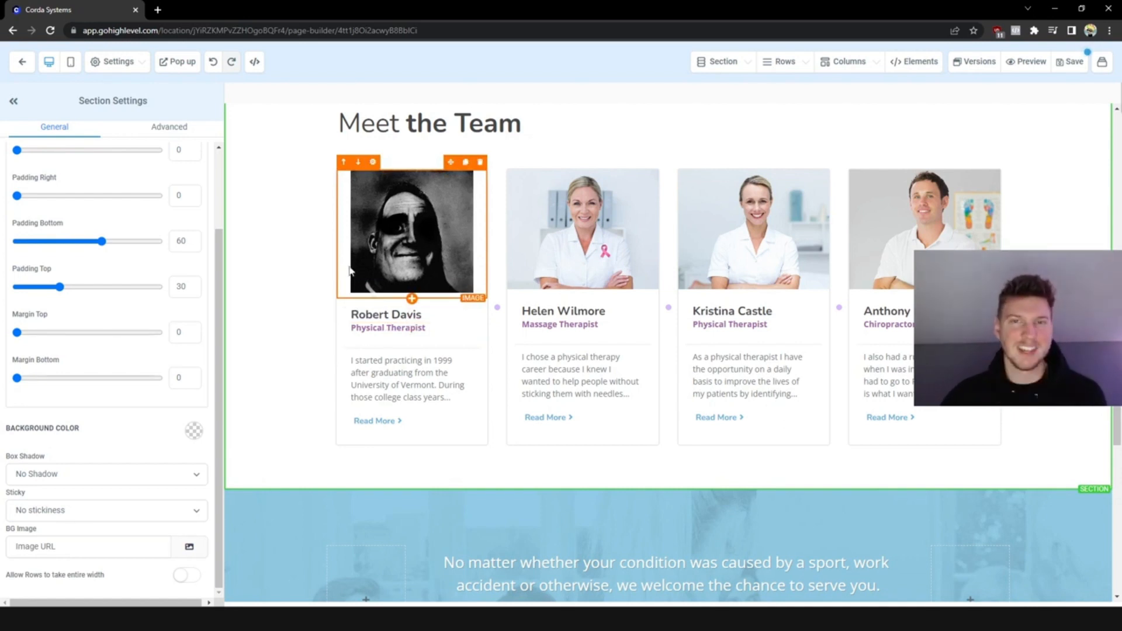
Select the second team member's photo and examine its image URL.
{"action": "left_click", "coordinate": [582, 234]}
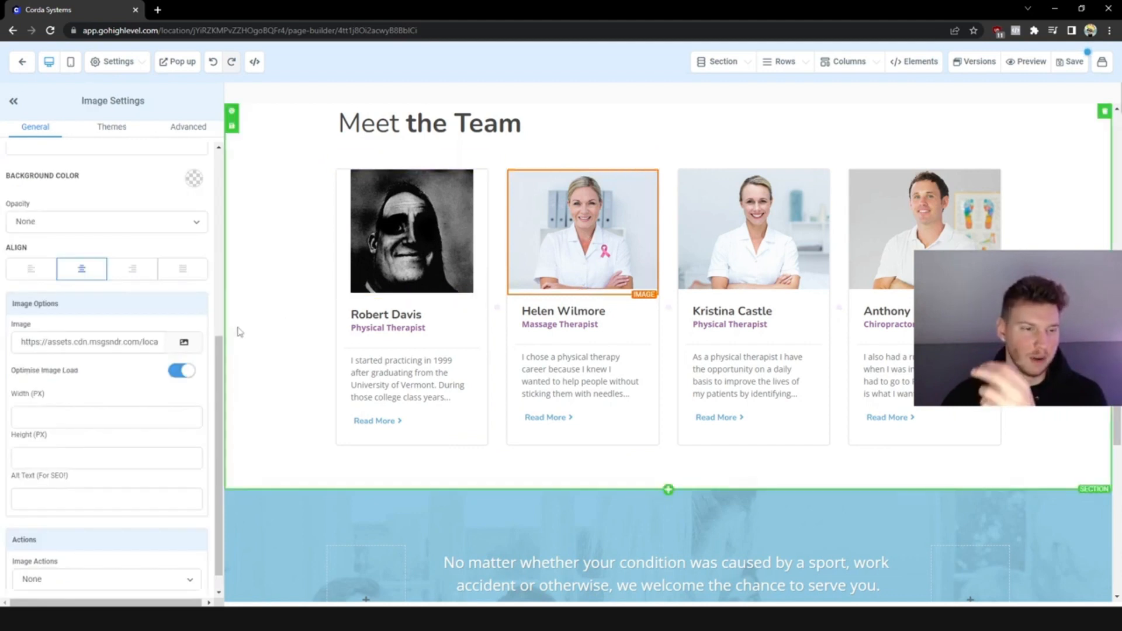
{"action": "left_click_drag", "start_coordinate": [45, 343], "coordinate": [149, 349]}
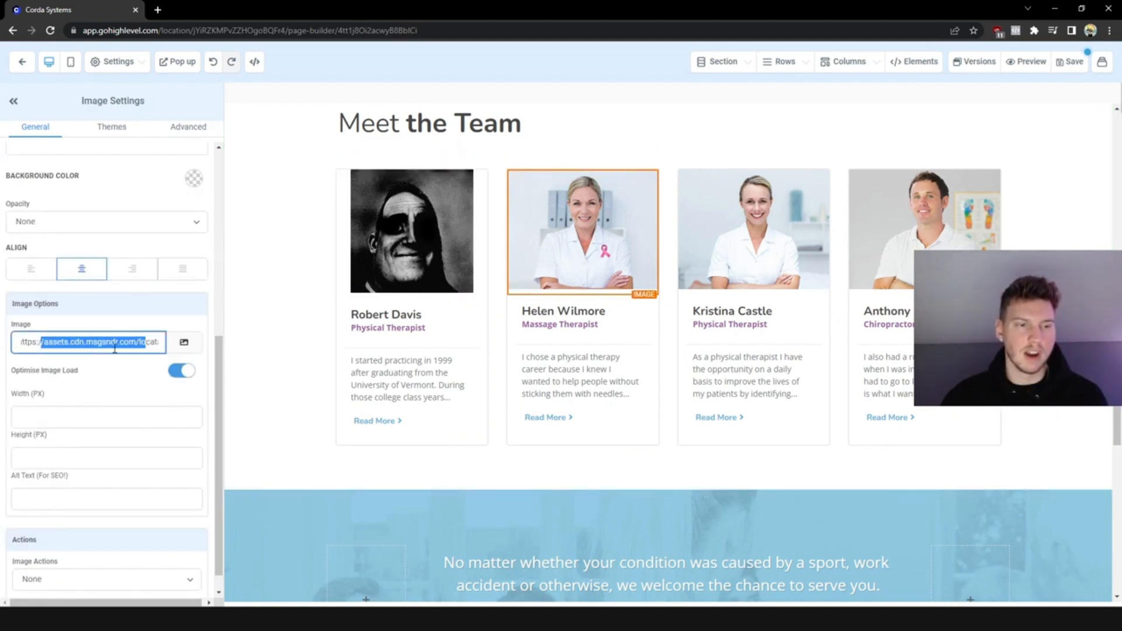
{"action": "left_click", "coordinate": [116, 348]}
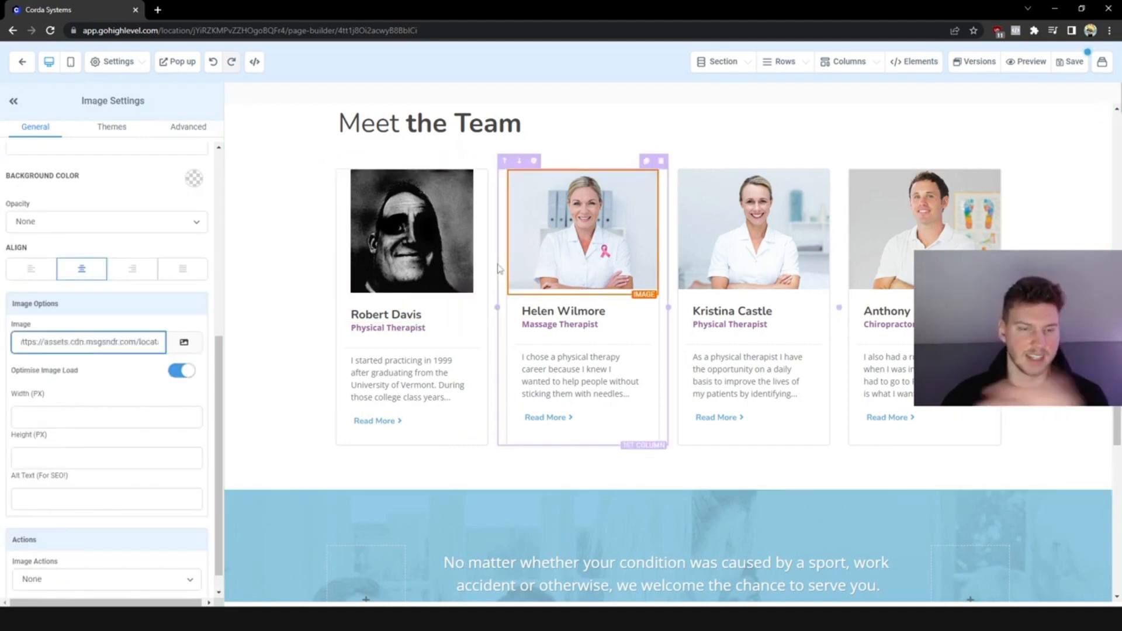
Add the yarn icon before the text of the Schedule an Appointment button in the blue section below the team.
{"action": "left_click", "coordinate": [412, 234]}
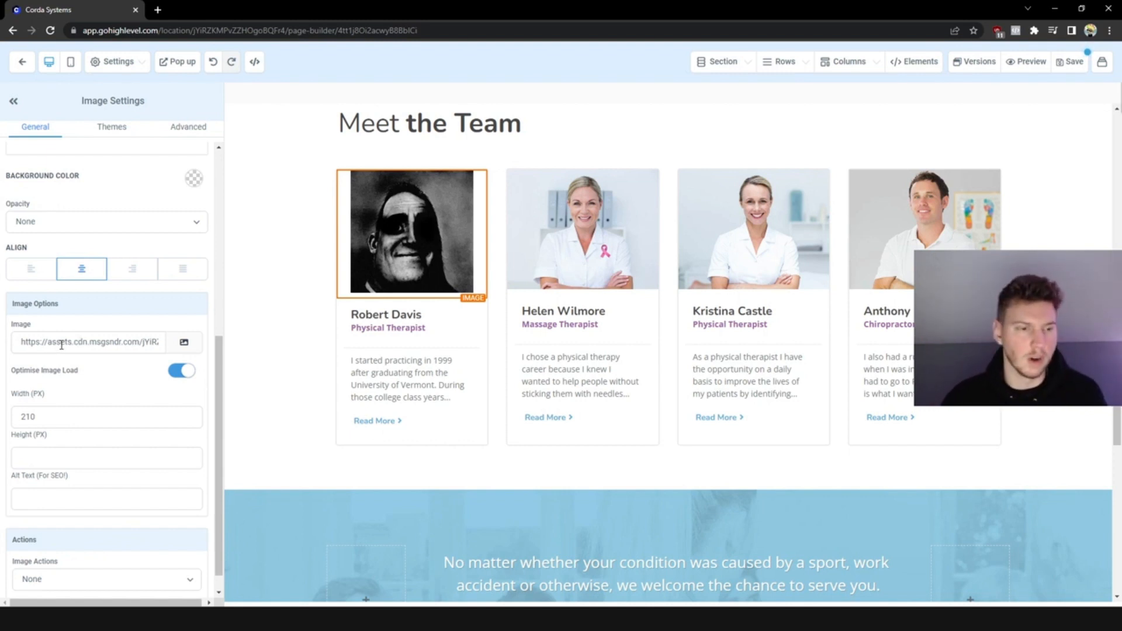
{"action": "left_click", "coordinate": [620, 516]}
{"action": "scroll", "coordinate": [716, 368], "scroll_direction": "down", "scroll_amount": 4}
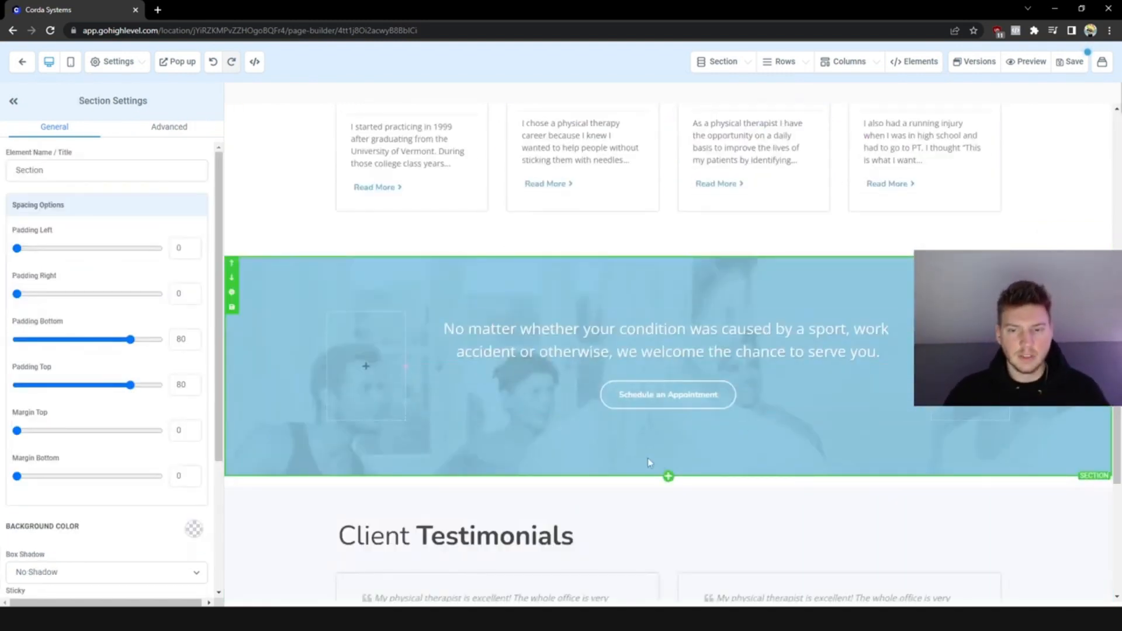
{"action": "left_click", "coordinate": [654, 407]}
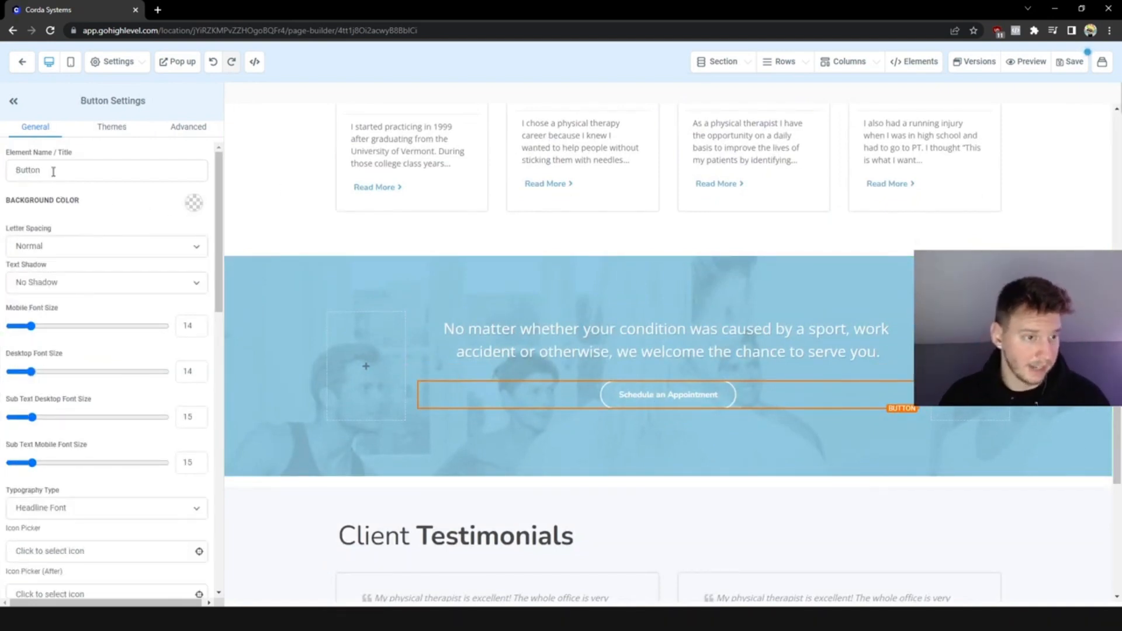
{"action": "scroll", "coordinate": [132, 267], "scroll_direction": "down", "scroll_amount": 5}
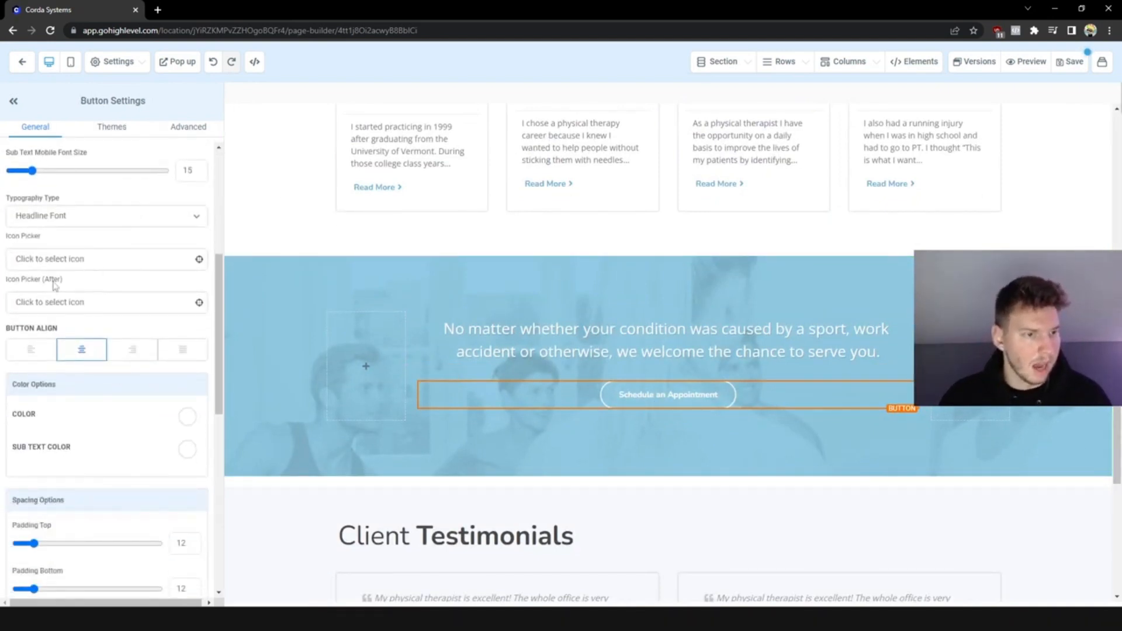
{"action": "left_click", "coordinate": [178, 262]}
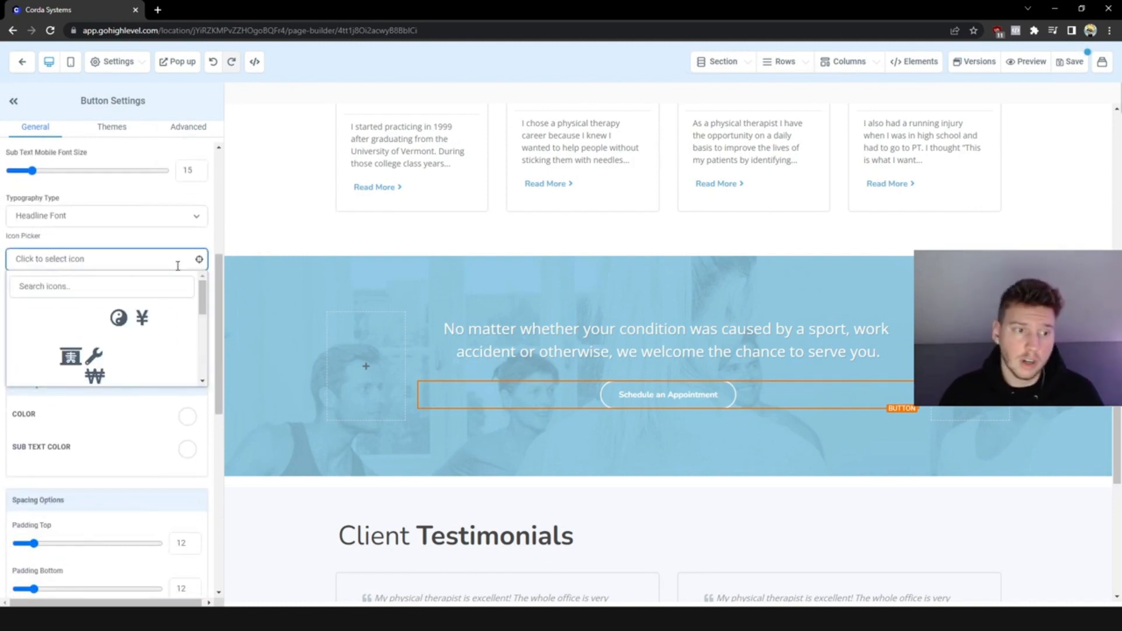
{"action": "left_click", "coordinate": [13, 338]}
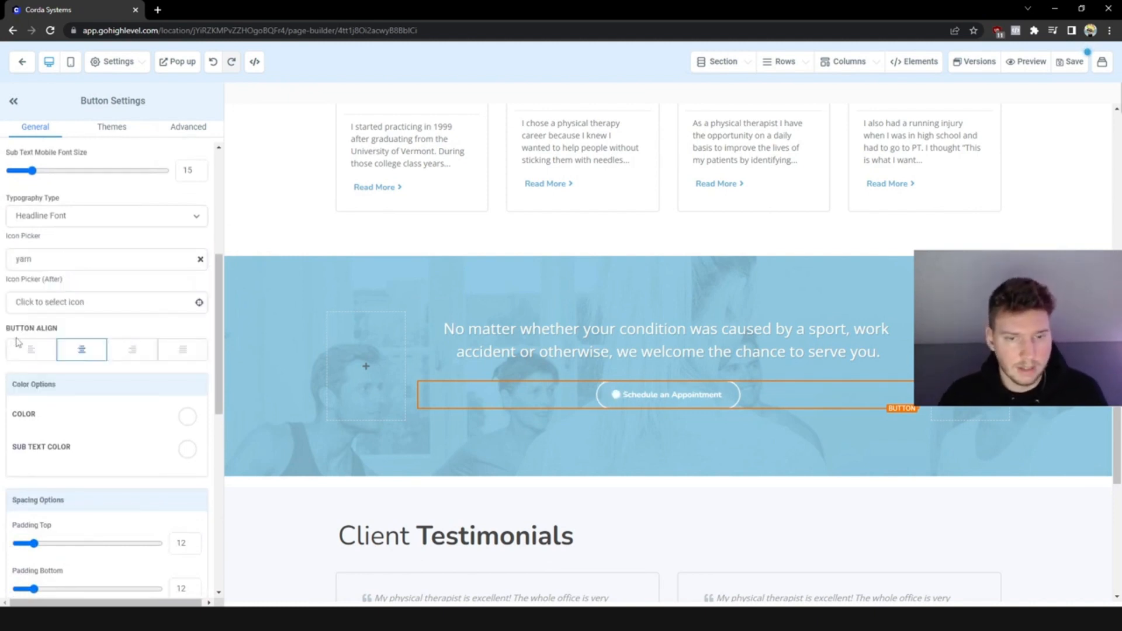
Add the same round icon after the text of the Schedule an Appointment button and deselect the button.
{"action": "left_click", "coordinate": [98, 303]}
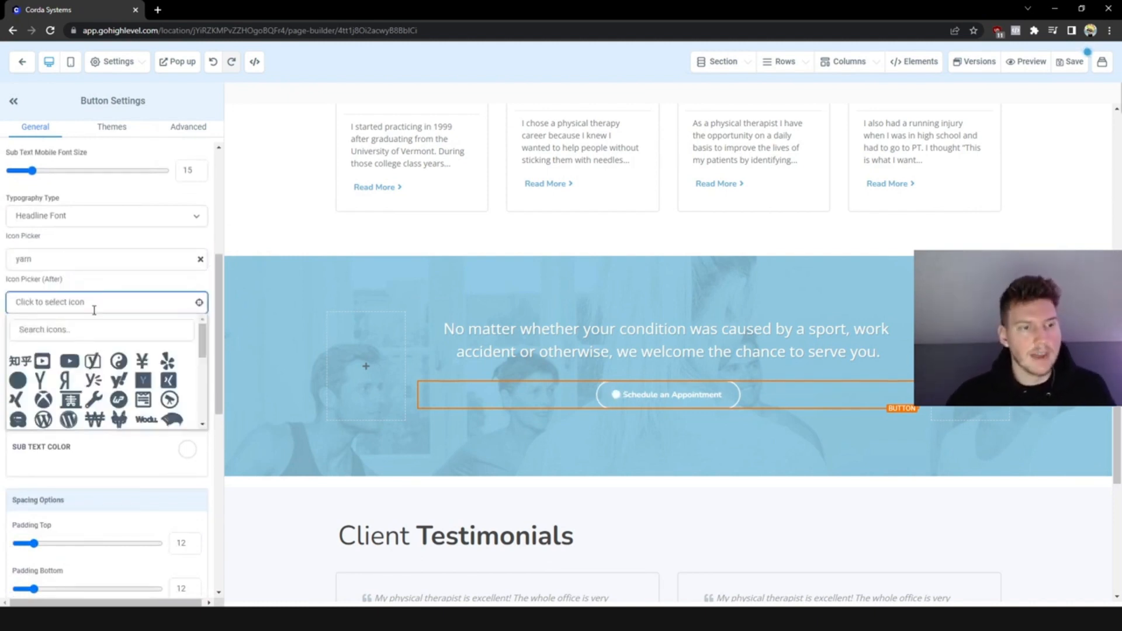
{"action": "left_click", "coordinate": [24, 386]}
{"action": "left_click", "coordinate": [636, 481]}
{"action": "left_click", "coordinate": [732, 509]}
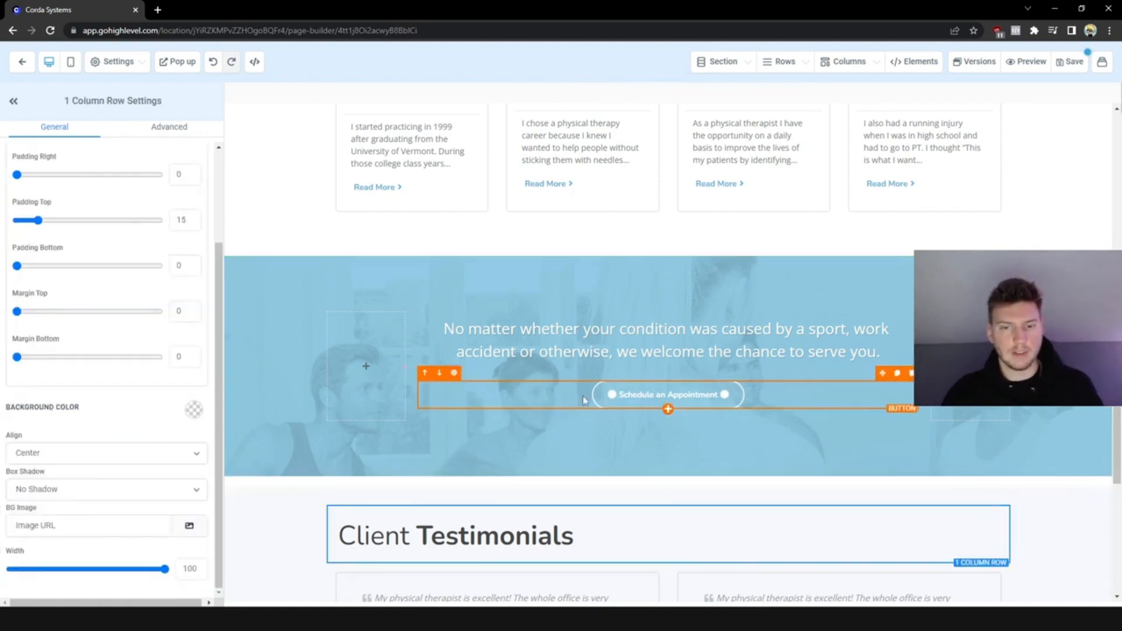
Examine the link action options of the Schedule an Appointment button without changing its Website URL action.
{"action": "left_click", "coordinate": [696, 403]}
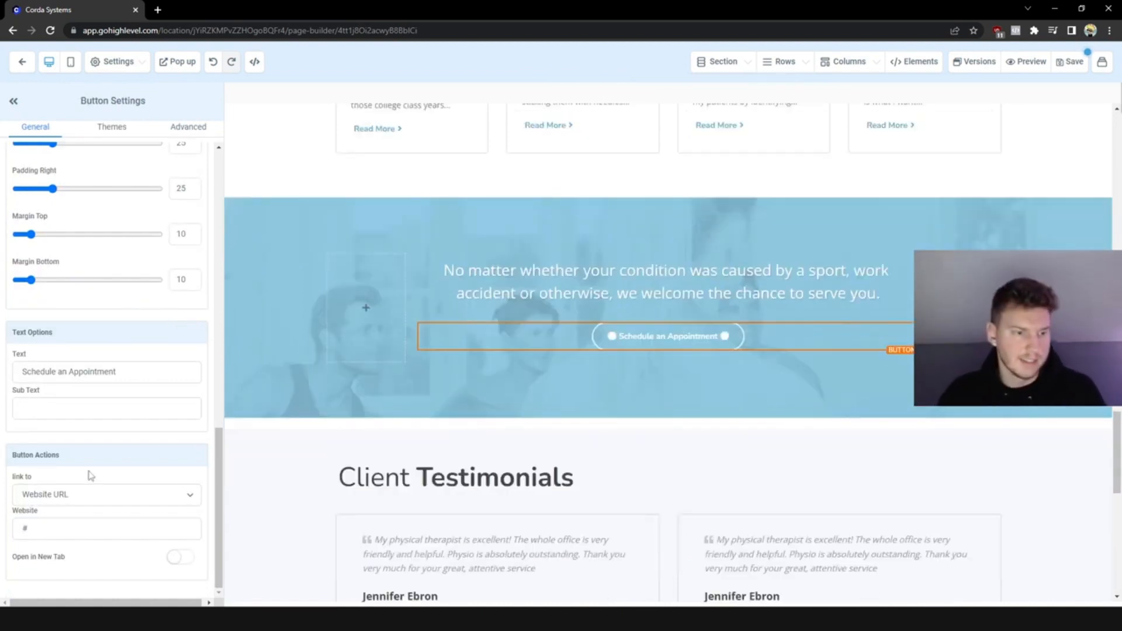
{"action": "left_click_drag", "start_coordinate": [85, 463], "coordinate": [9, 463]}
{"action": "left_click", "coordinate": [31, 475]}
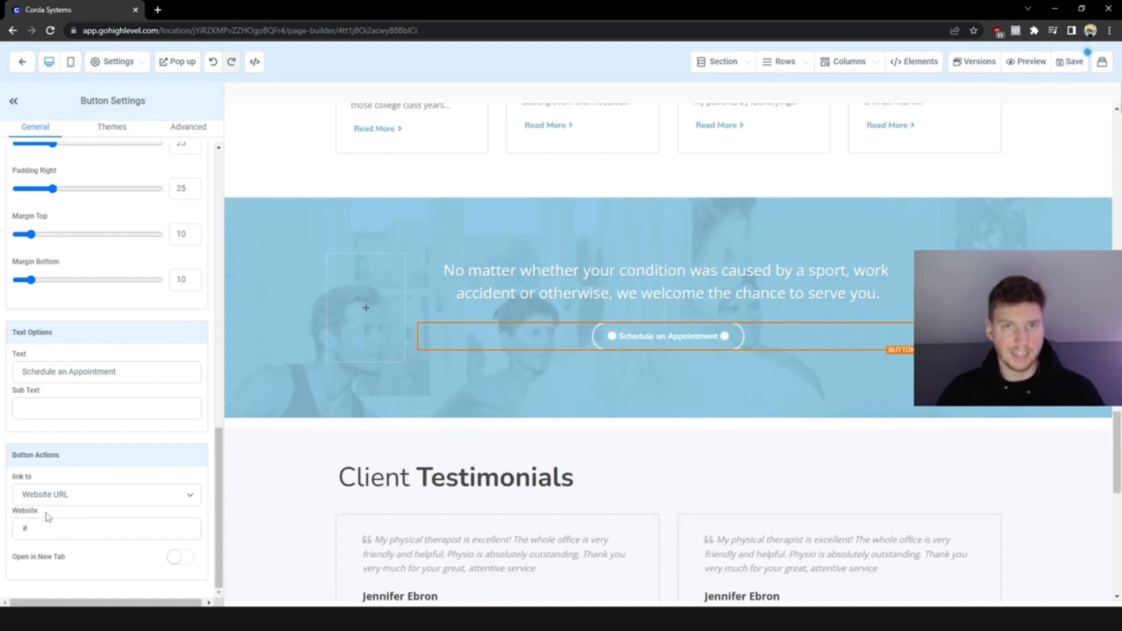
{"action": "left_click", "coordinate": [123, 500]}
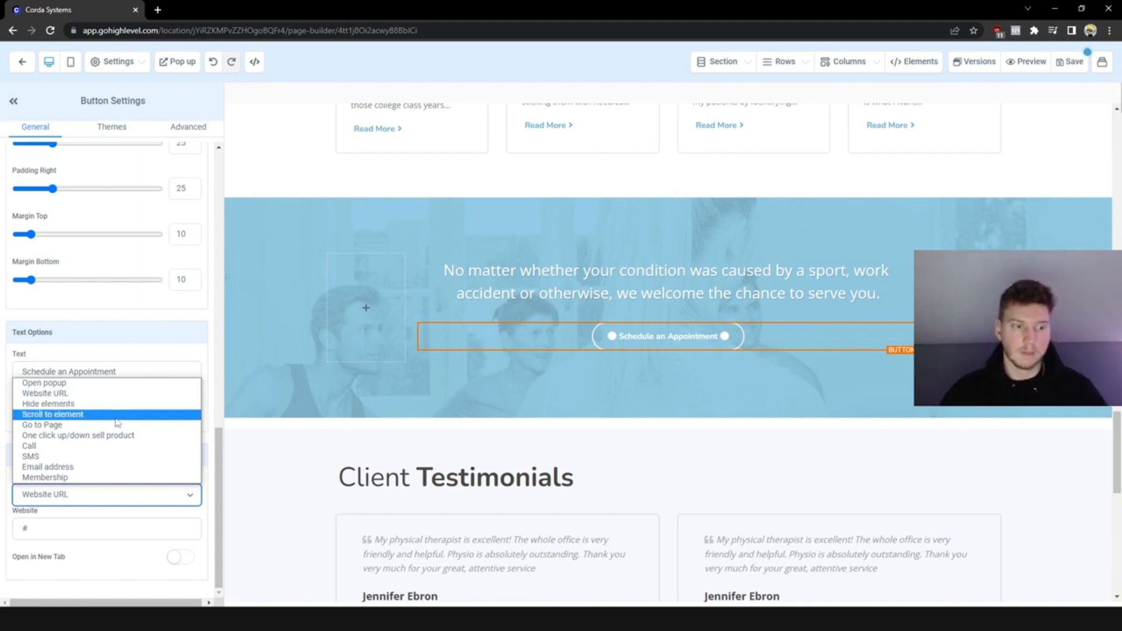
{"action": "left_click", "coordinate": [305, 400]}
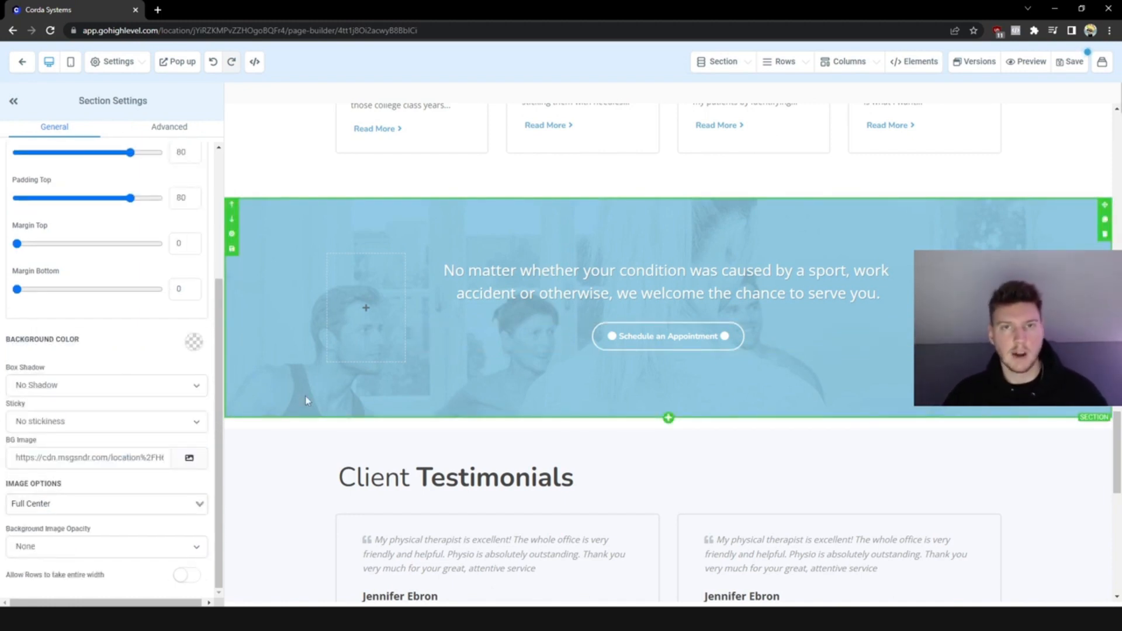
Insert a one-column row beneath the Schedule an Appointment button in the blue section.
{"action": "left_click", "coordinate": [705, 362]}
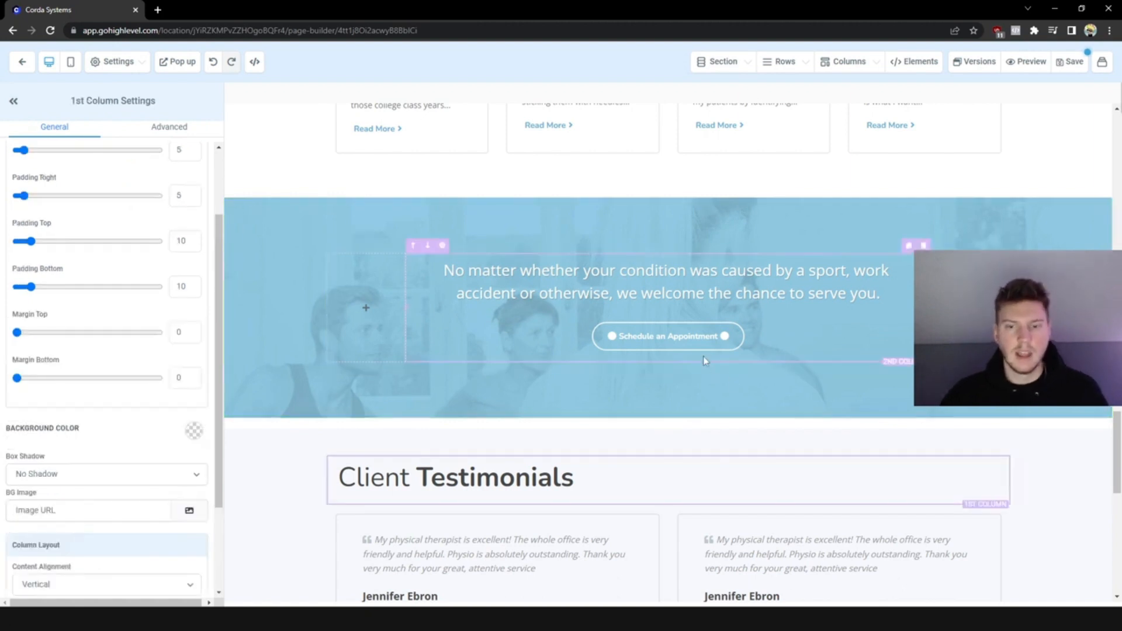
{"action": "left_click", "coordinate": [668, 373]}
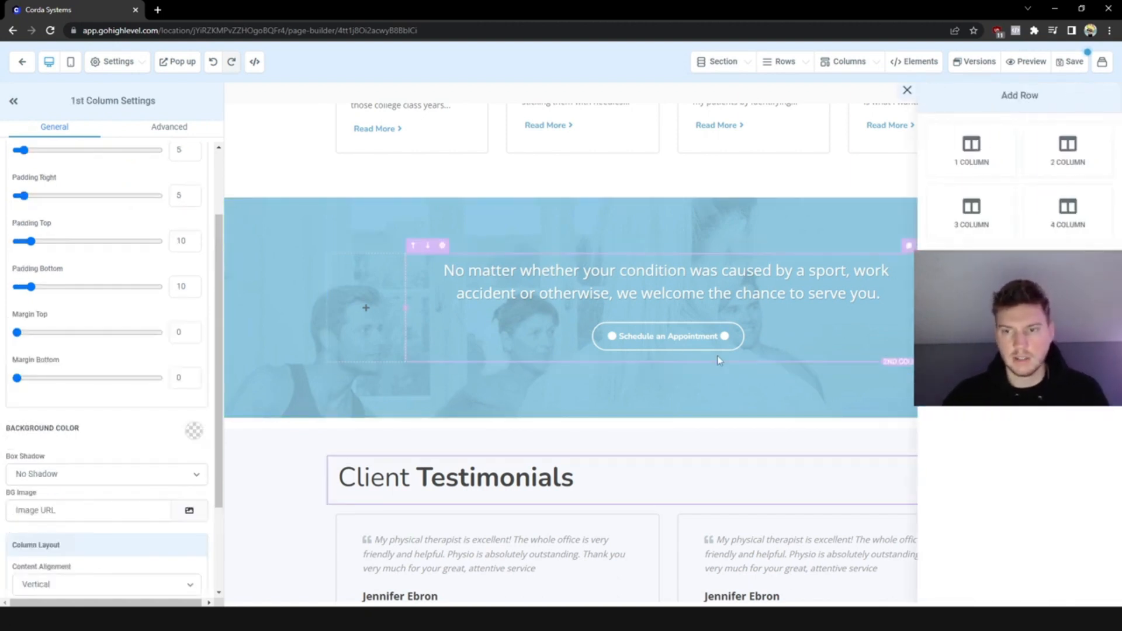
{"action": "left_click", "coordinate": [972, 154]}
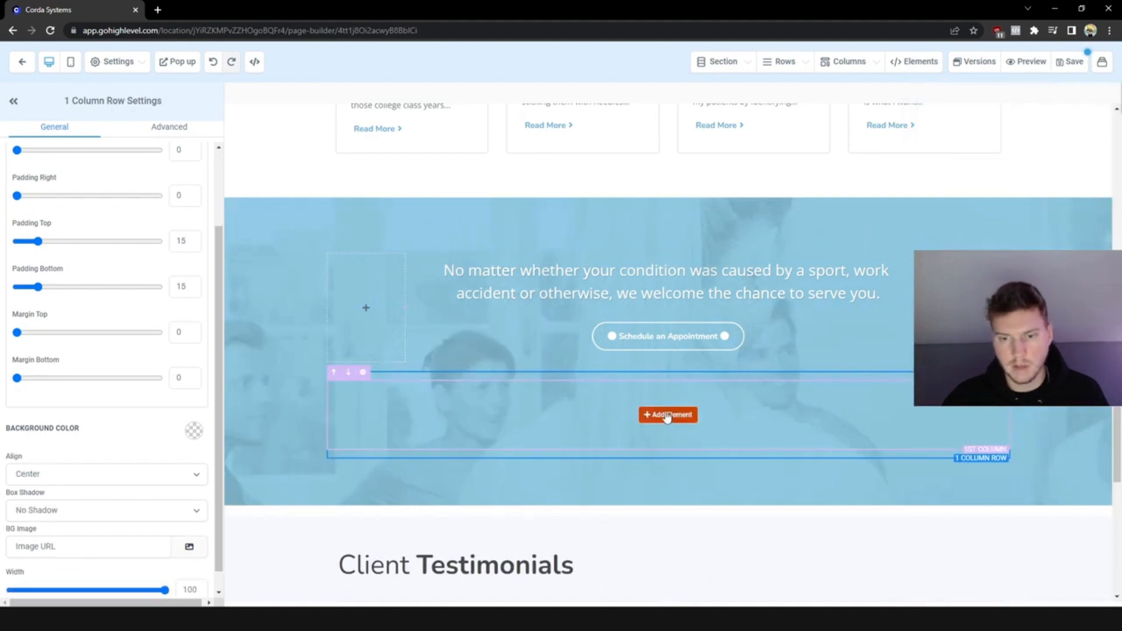
Add a Calendar element to the new row, using Appointment Calendar, and select the surrounding section.
{"action": "left_click", "coordinate": [669, 413]}
{"action": "left_click", "coordinate": [903, 108]}
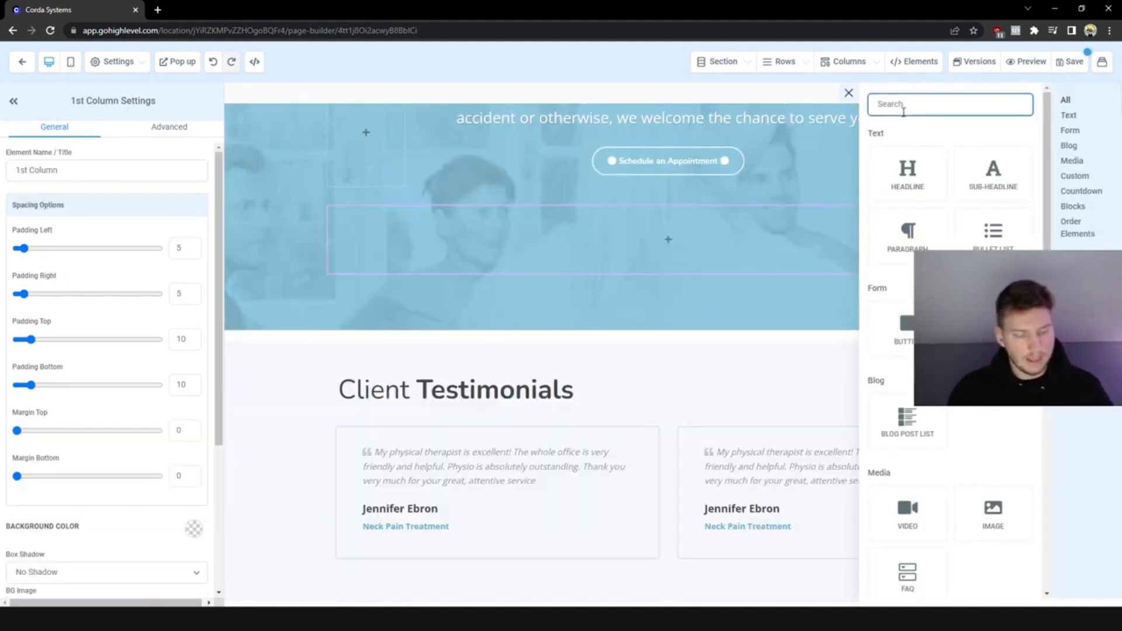
{"action": "type", "text": "calen"}
{"action": "left_click", "coordinate": [904, 289]}
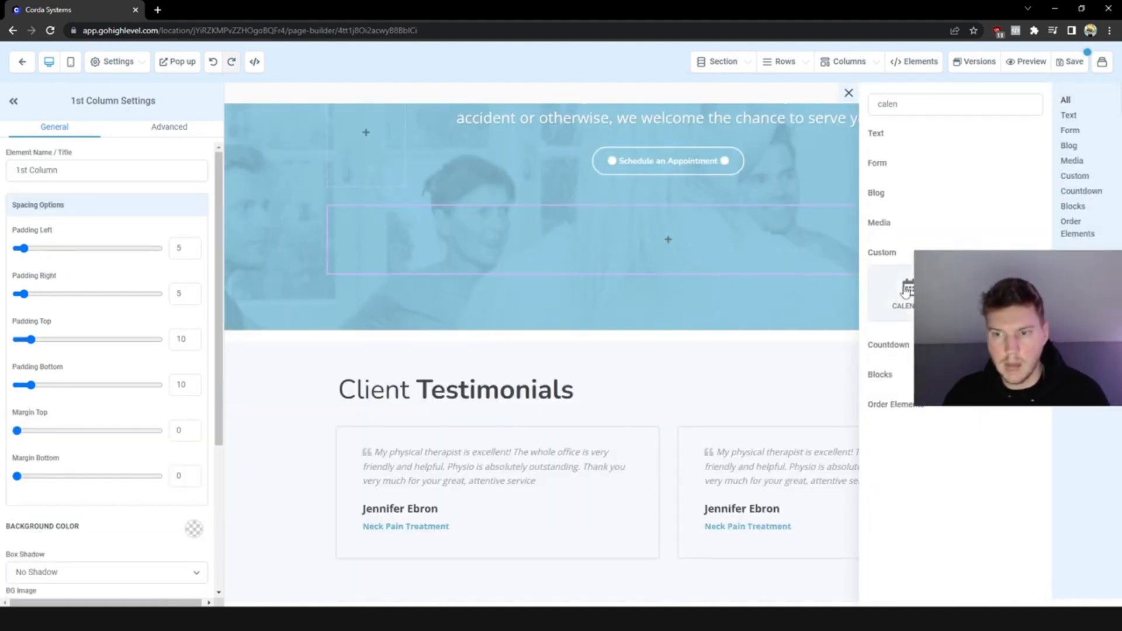
{"action": "left_click", "coordinate": [658, 286]}
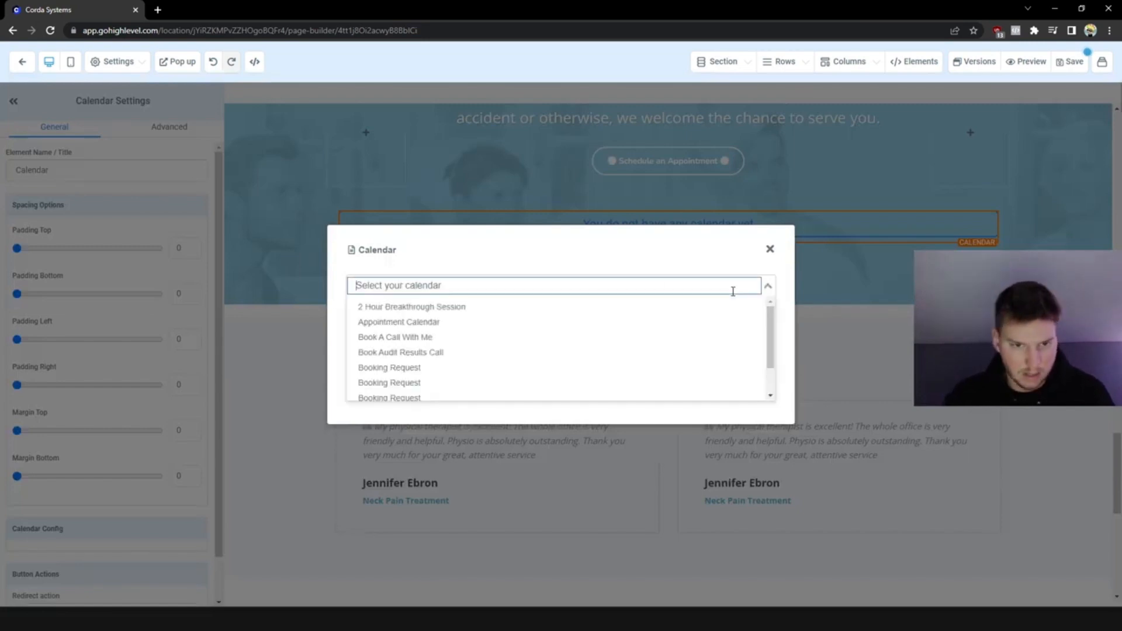
{"action": "left_click", "coordinate": [448, 331]}
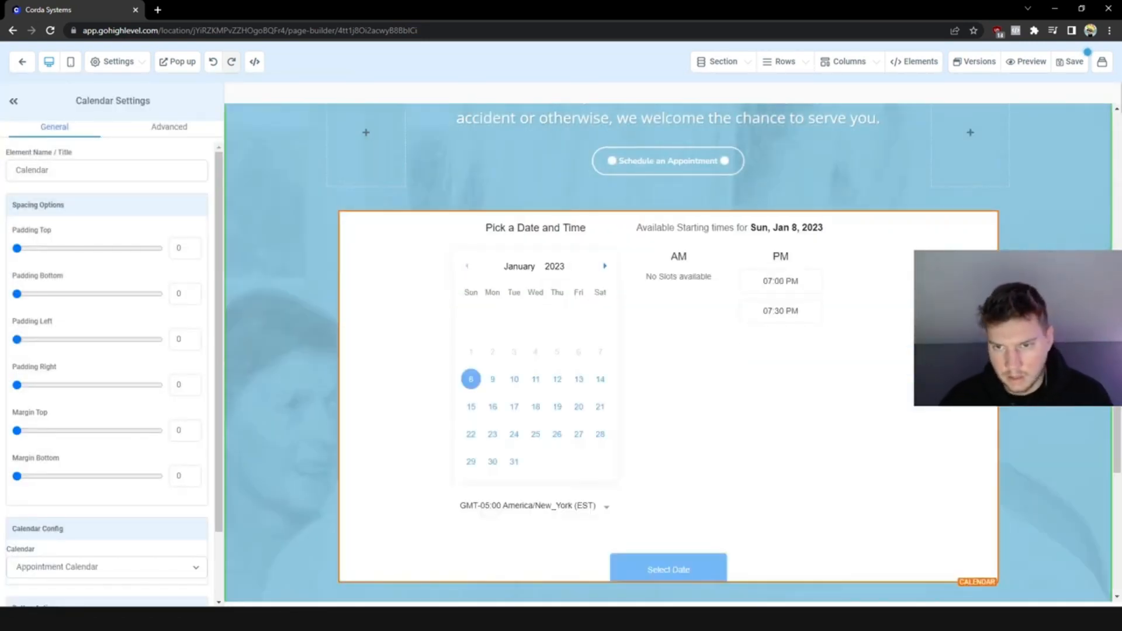
{"action": "left_click", "coordinate": [280, 374]}
Set the redirect action of the appointment calendar to Go to website URL.
{"action": "scroll", "coordinate": [281, 374], "scroll_direction": "down", "scroll_amount": 1}
{"action": "scroll", "coordinate": [280, 375], "scroll_direction": "up", "scroll_amount": 1}
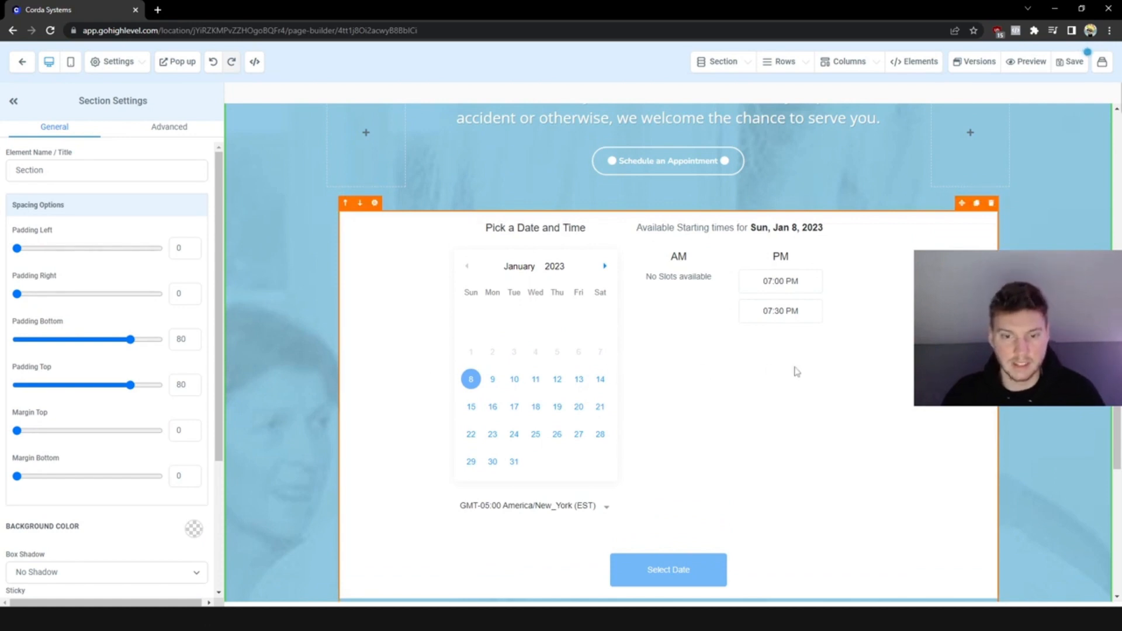
{"action": "scroll", "coordinate": [796, 371], "scroll_direction": "down", "scroll_amount": 1}
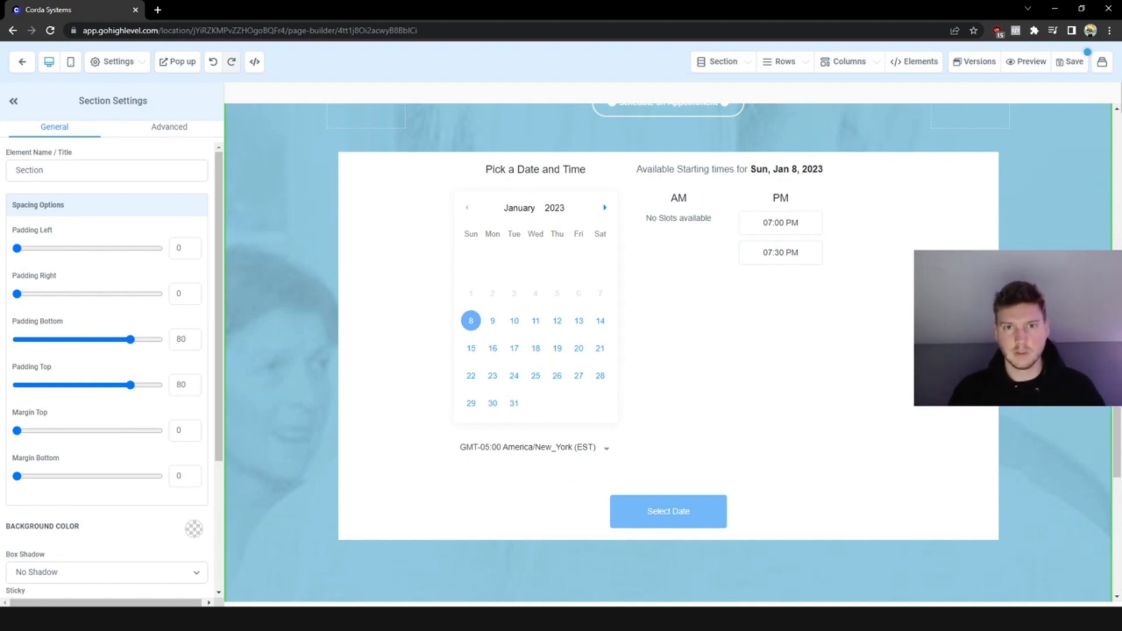
{"action": "scroll", "coordinate": [105, 351], "scroll_direction": "down", "scroll_amount": 3}
{"action": "left_click", "coordinate": [426, 365]}
{"action": "scroll", "coordinate": [162, 474], "scroll_direction": "down", "scroll_amount": 2}
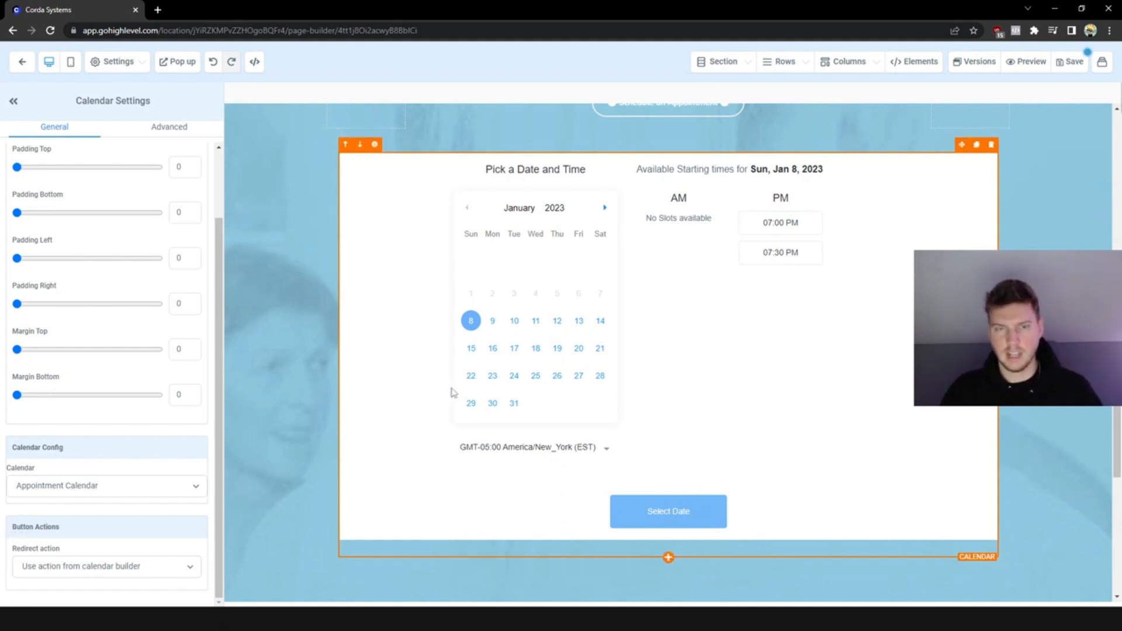
{"action": "left_click", "coordinate": [184, 567]}
{"action": "left_click", "coordinate": [162, 568]}
{"action": "left_click", "coordinate": [162, 567]}
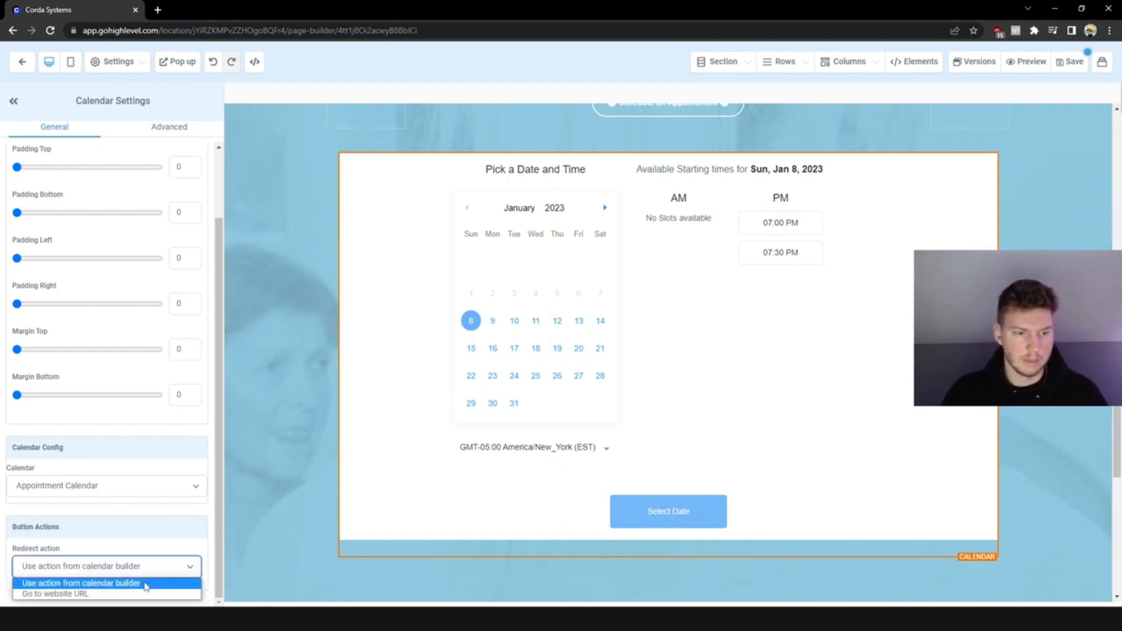
{"action": "left_click", "coordinate": [88, 583]}
{"action": "scroll", "coordinate": [111, 545], "scroll_direction": "down", "scroll_amount": 1}
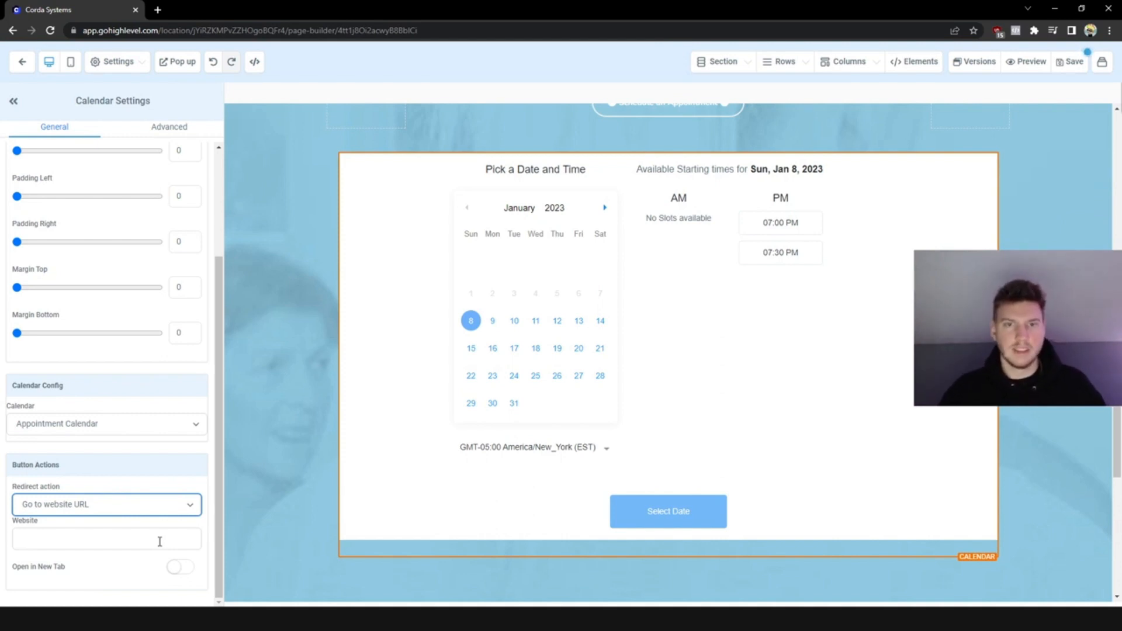
Review the page from the calendar up to About Us and examine the Ask a Question form's settings.
{"action": "left_click", "coordinate": [233, 446]}
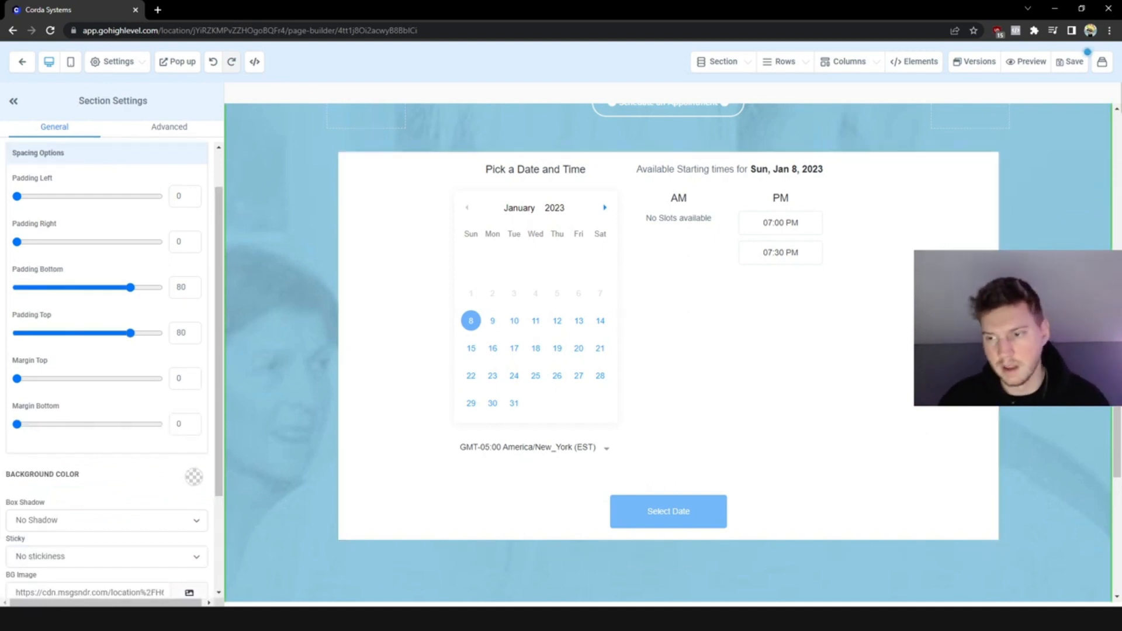
{"action": "scroll", "coordinate": [815, 421], "scroll_direction": "down", "scroll_amount": 7}
{"action": "scroll", "coordinate": [859, 356], "scroll_direction": "up", "scroll_amount": 8}
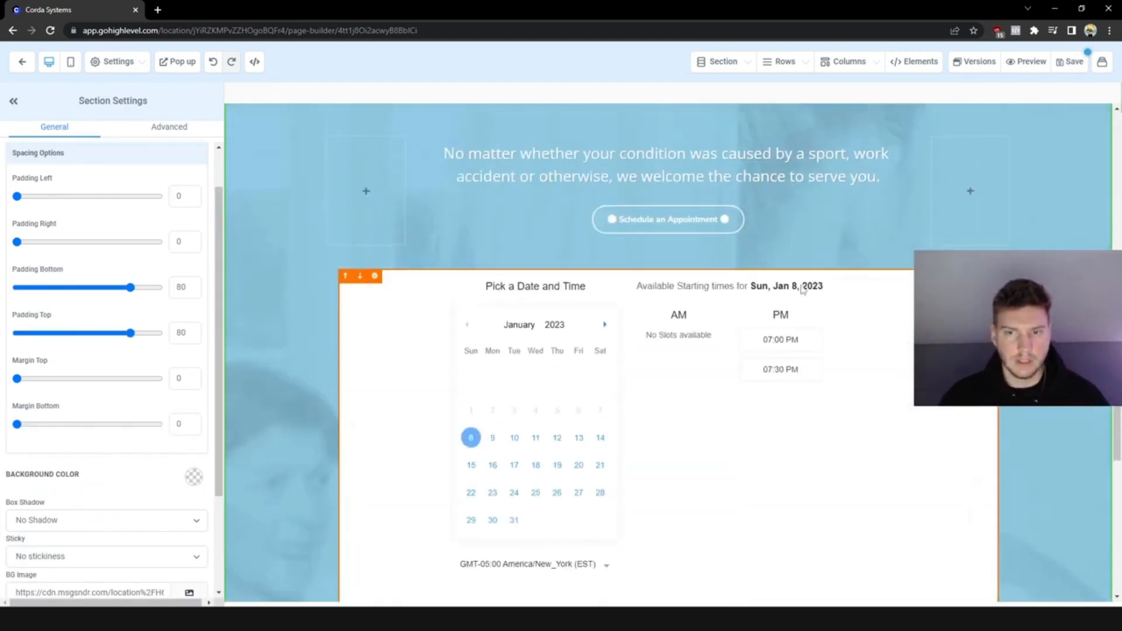
{"action": "scroll", "coordinate": [859, 356], "scroll_direction": "down", "scroll_amount": 2}
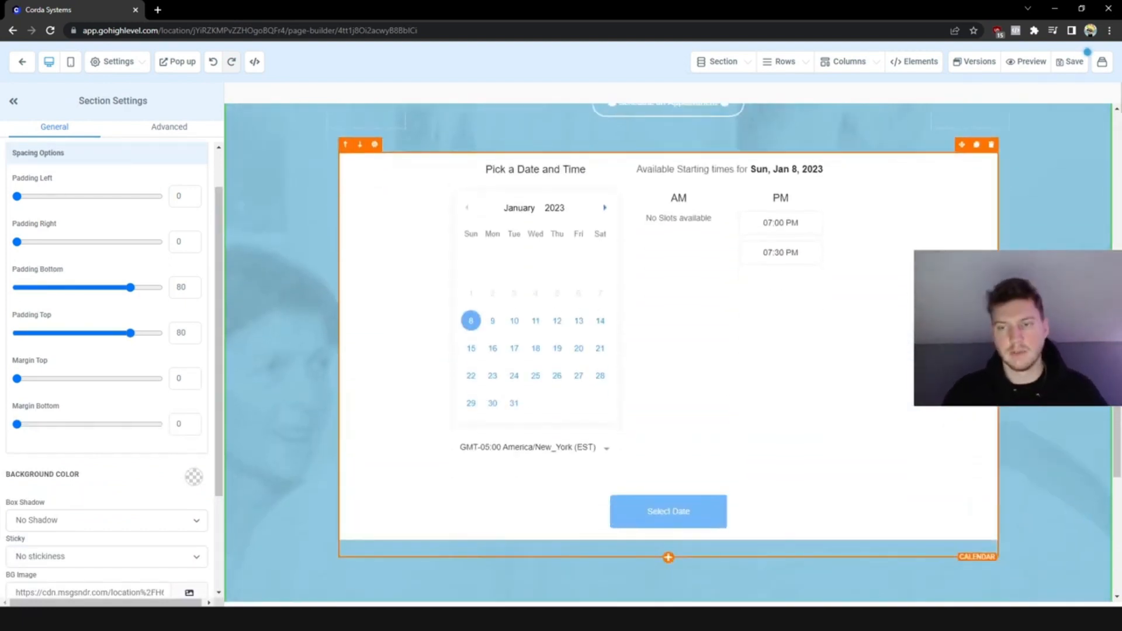
{"action": "scroll", "coordinate": [719, 491], "scroll_direction": "up", "scroll_amount": 5}
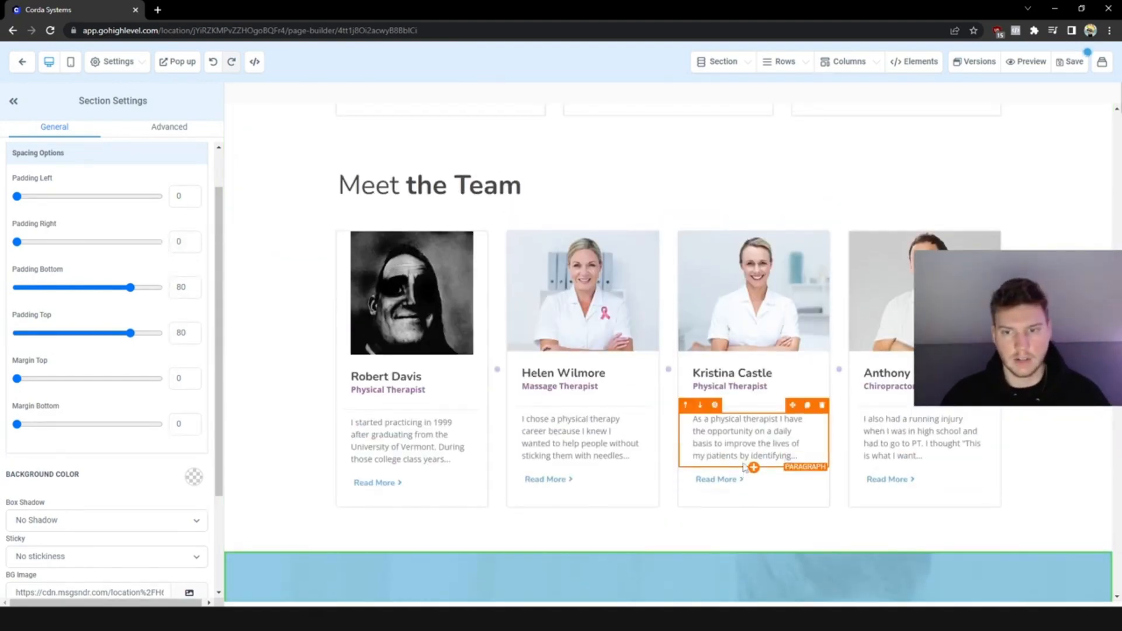
{"action": "scroll", "coordinate": [743, 466], "scroll_direction": "up", "scroll_amount": 10}
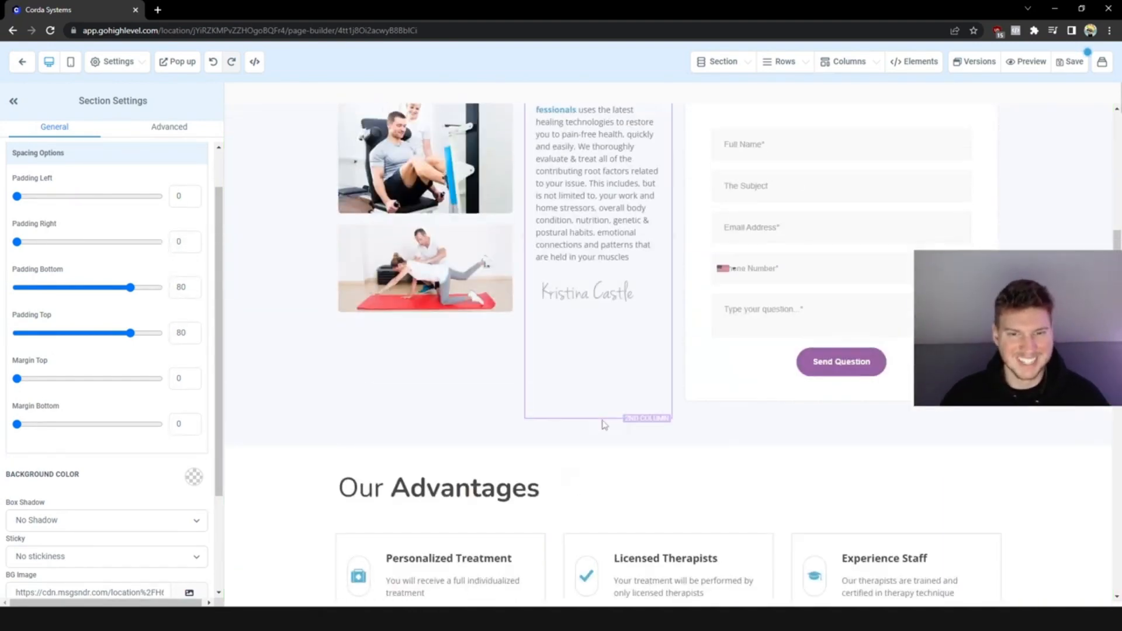
{"action": "scroll", "coordinate": [604, 425], "scroll_direction": "up", "scroll_amount": 2}
{"action": "left_click", "coordinate": [774, 376]}
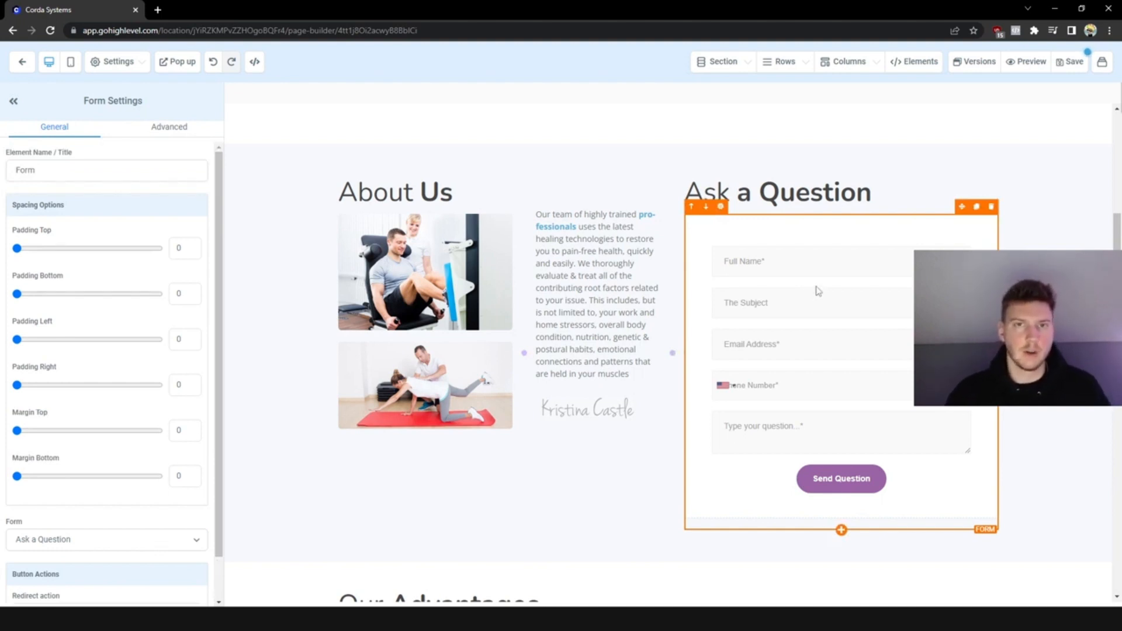
{"action": "left_click", "coordinate": [669, 456]}
{"action": "left_click", "coordinate": [809, 336]}
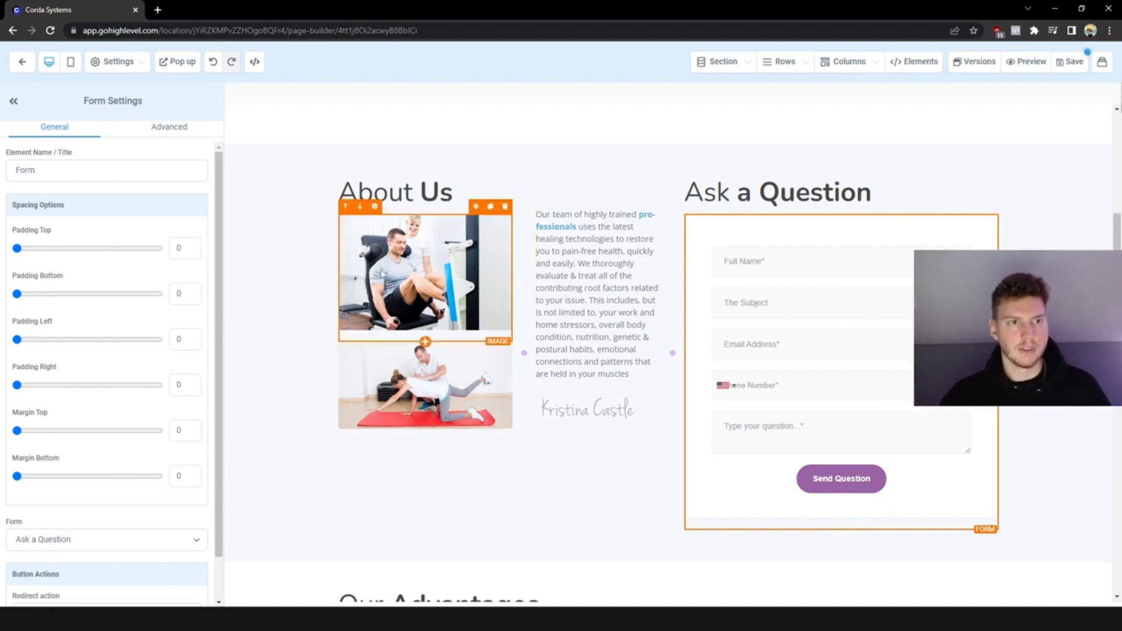
{"action": "left_click", "coordinate": [181, 62]}
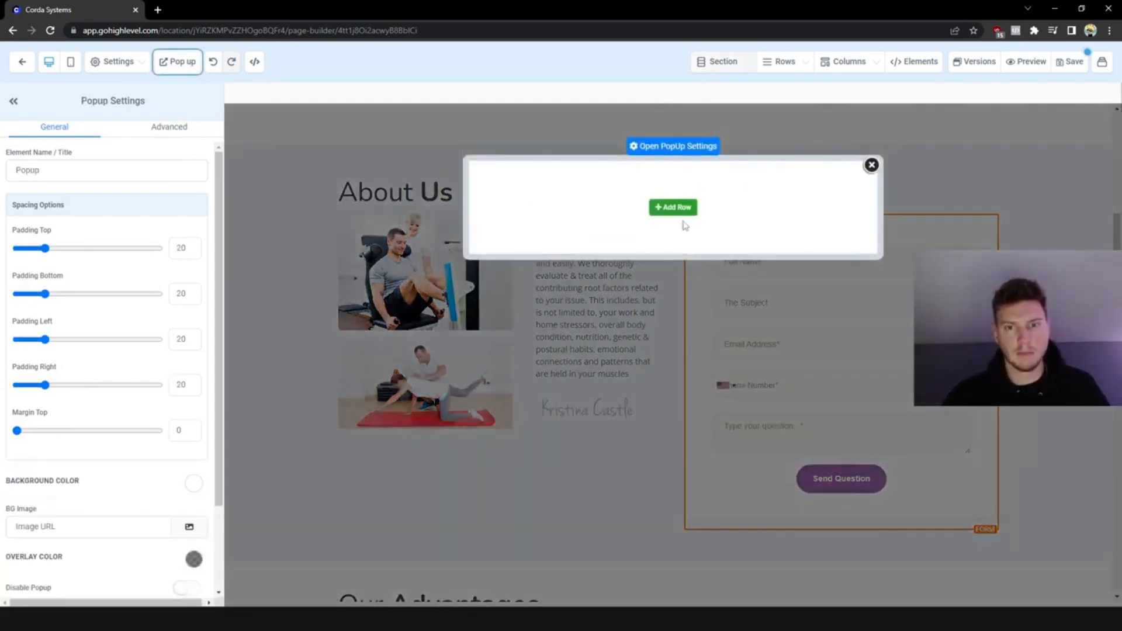
{"action": "left_click", "coordinate": [872, 165]}
{"action": "scroll", "coordinate": [809, 328], "scroll_direction": "up", "scroll_amount": 10}
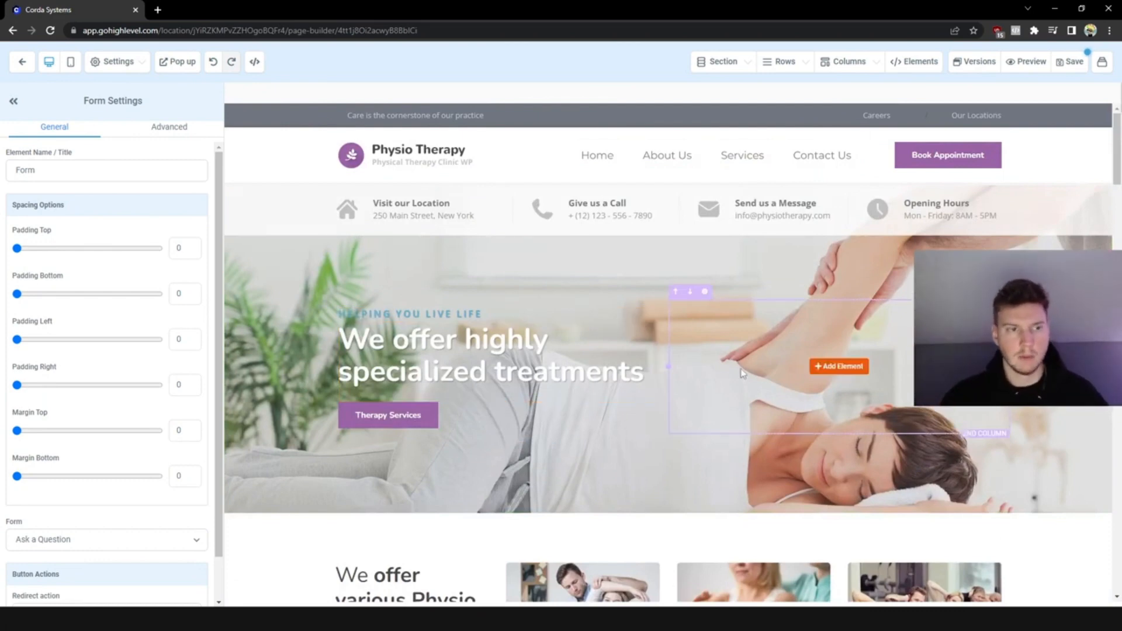
{"action": "scroll", "coordinate": [729, 334], "scroll_direction": "down", "scroll_amount": 1}
{"action": "scroll", "coordinate": [729, 331], "scroll_direction": "up", "scroll_amount": 1}
Open the Home page's pop-up and insert a one-column row into it.
{"action": "left_click", "coordinate": [179, 62]}
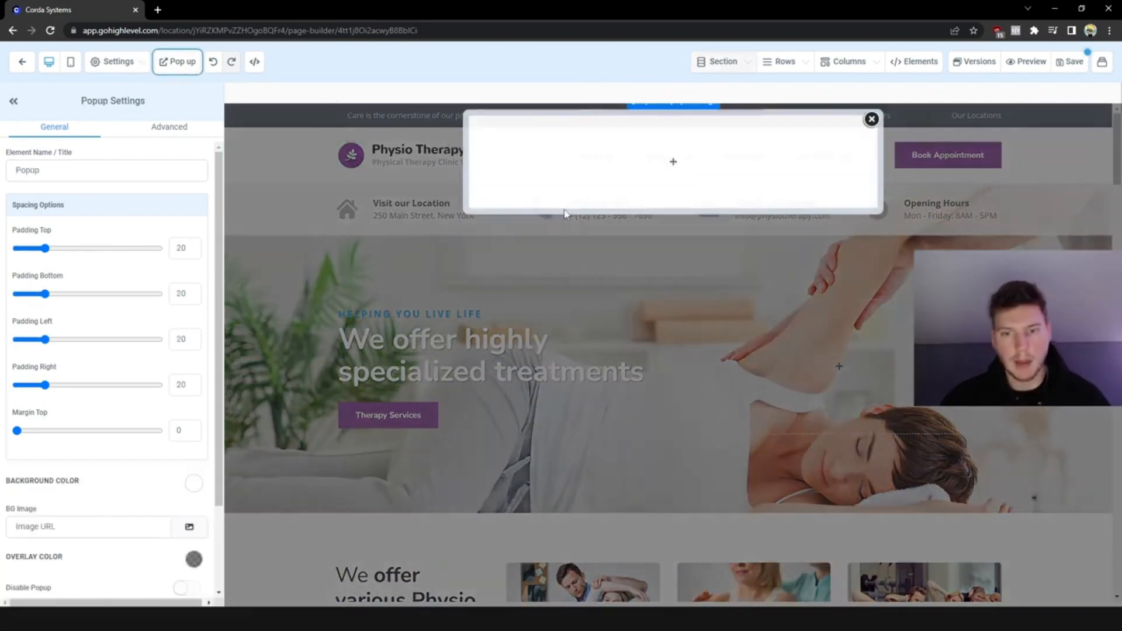
{"action": "left_click", "coordinate": [673, 206]}
{"action": "left_click_drag", "start_coordinate": [972, 145], "coordinate": [653, 233]}
Add a Form element to the pop-up's column, using the form Book With Me Form Questions.
{"action": "left_click", "coordinate": [653, 233]}
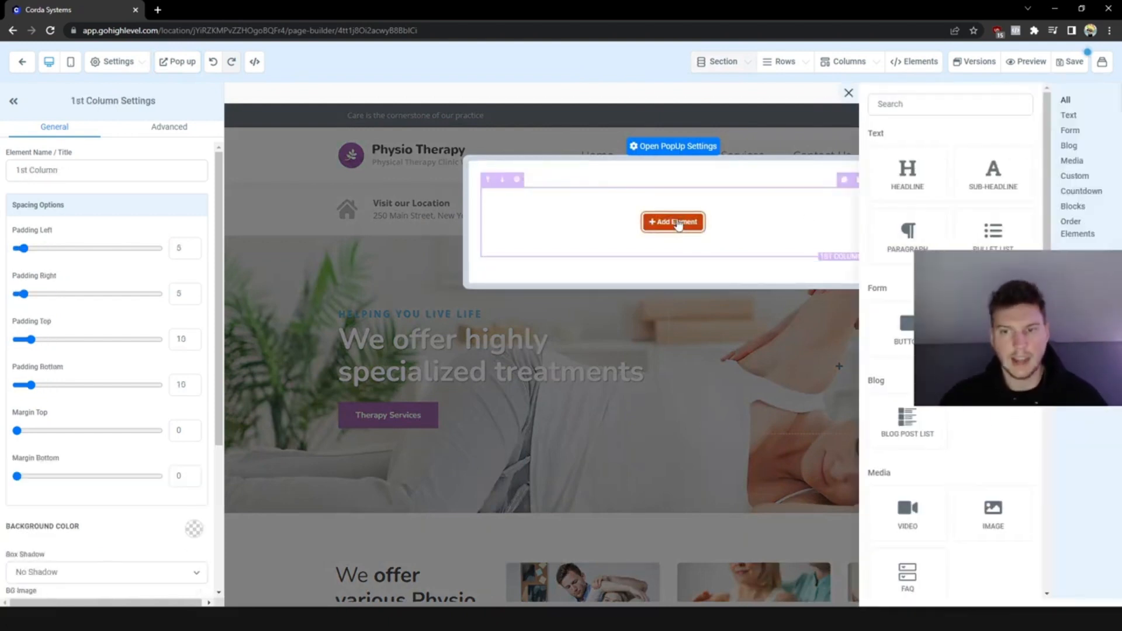
{"action": "left_click", "coordinate": [908, 105]}
{"action": "type", "text": "form"}
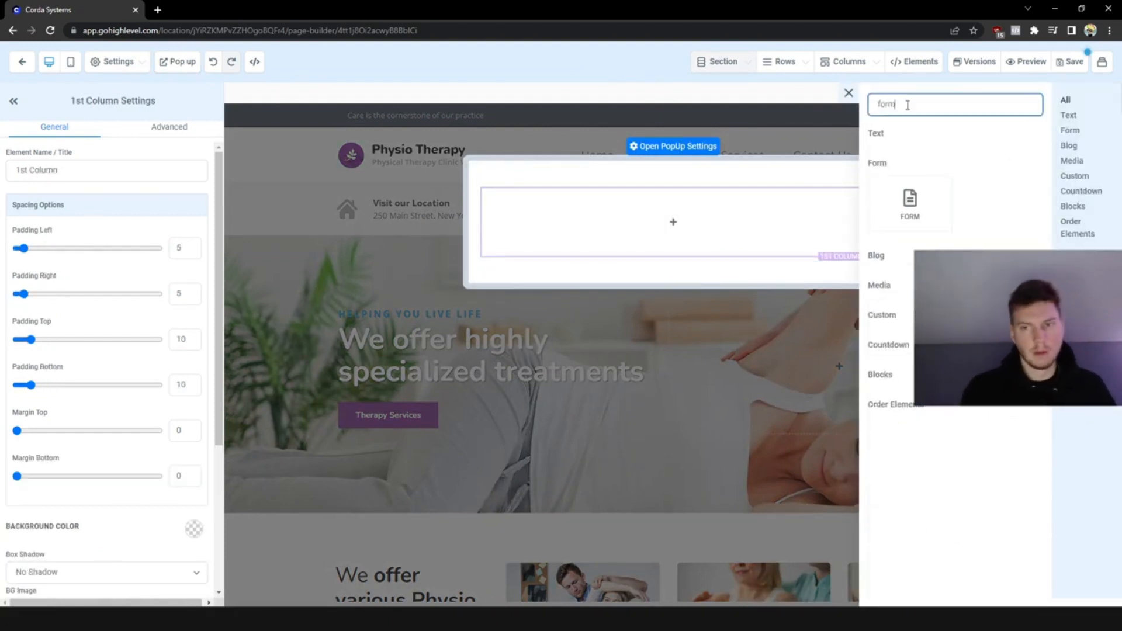
{"action": "left_click_drag", "start_coordinate": [907, 206], "coordinate": [713, 222]}
{"action": "left_click", "coordinate": [727, 286]}
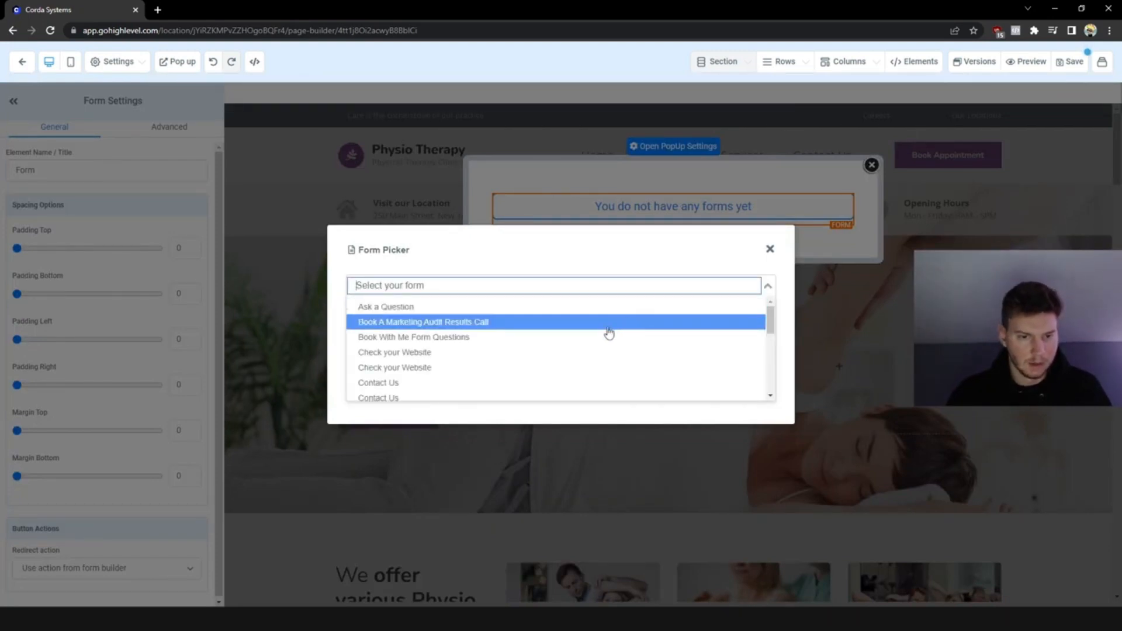
{"action": "left_click", "coordinate": [589, 342]}
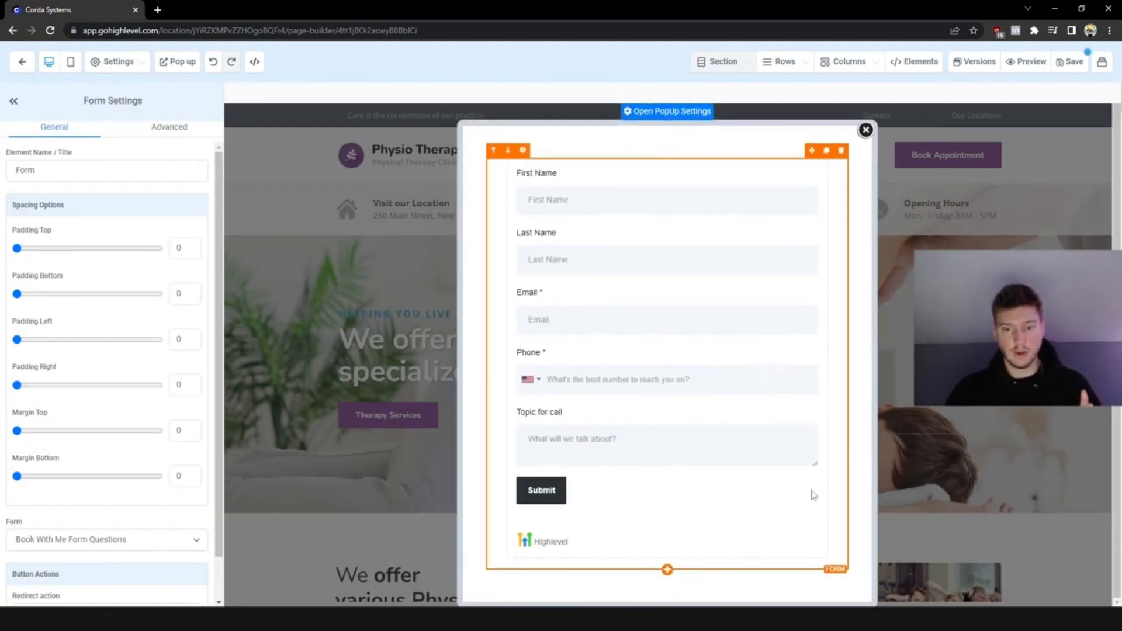
Check the pop-up's width and show-on-exit settings, close the pop-up and save the page.
{"action": "left_click", "coordinate": [862, 481]}
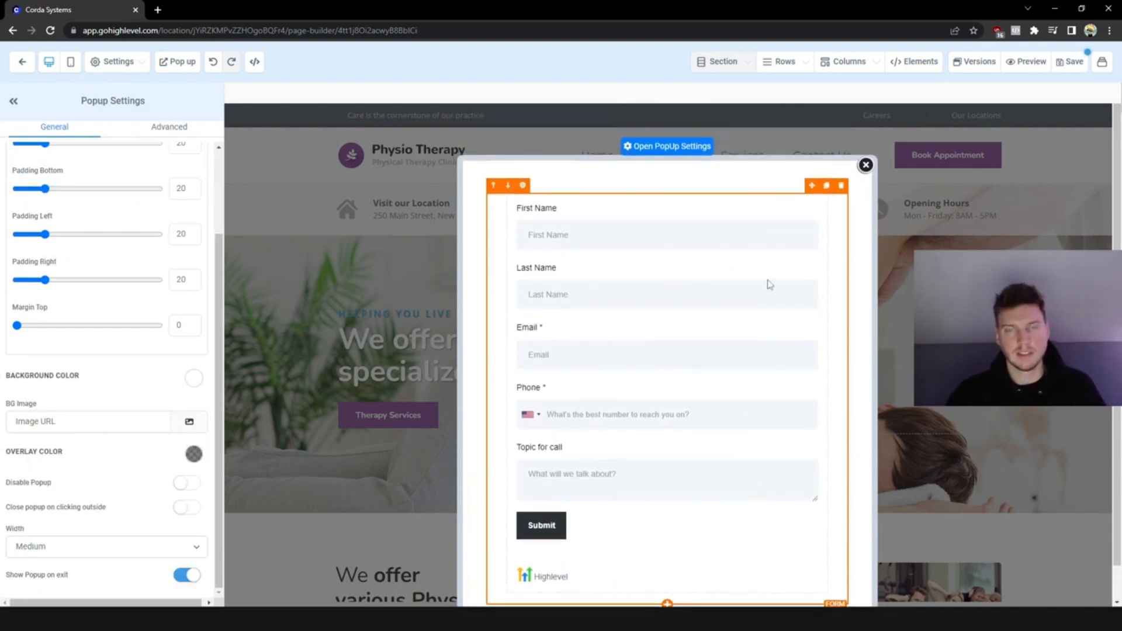
{"action": "left_click", "coordinate": [867, 165]}
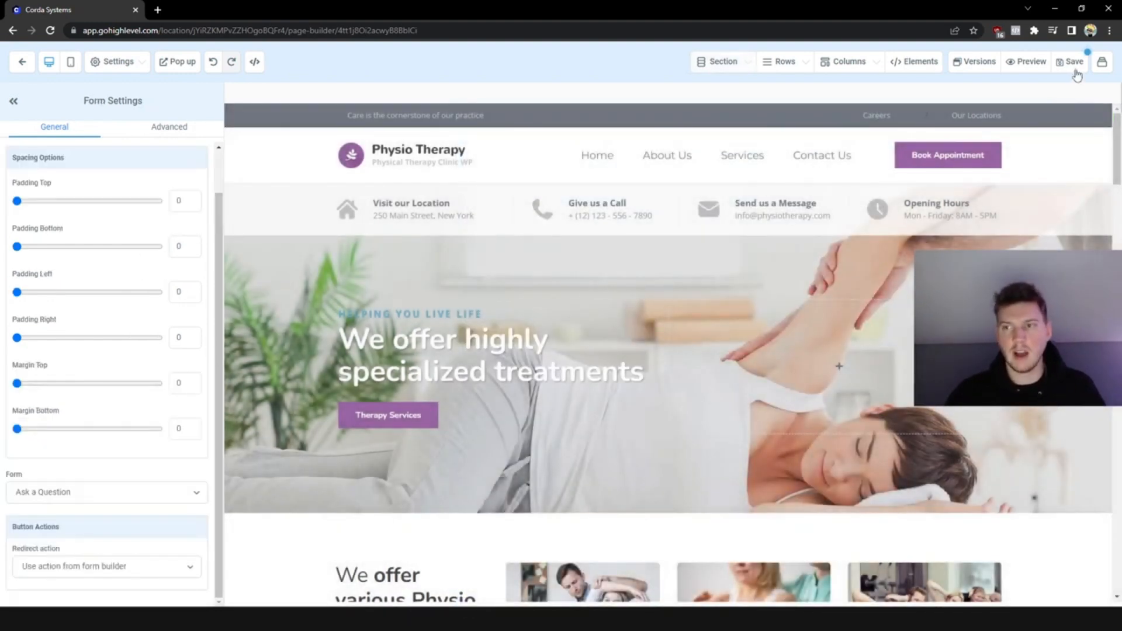
{"action": "left_click", "coordinate": [1075, 69]}
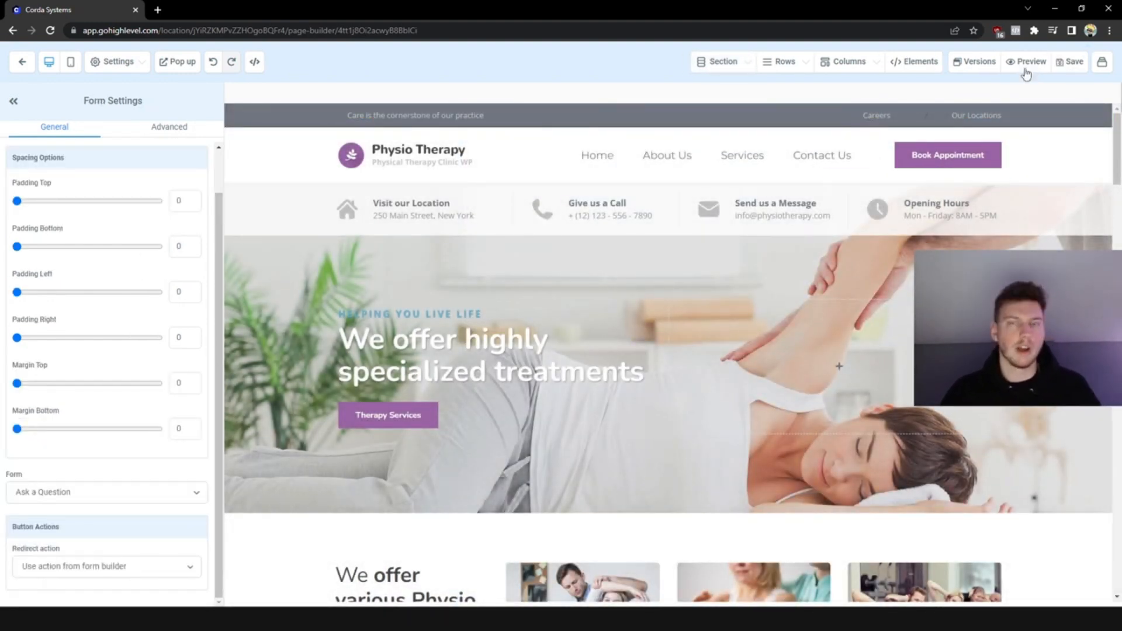
Preview the page, examine the fields of the exit pop-up's form against the page behind it, and dismiss the pop-up.
{"action": "left_click", "coordinate": [1026, 66]}
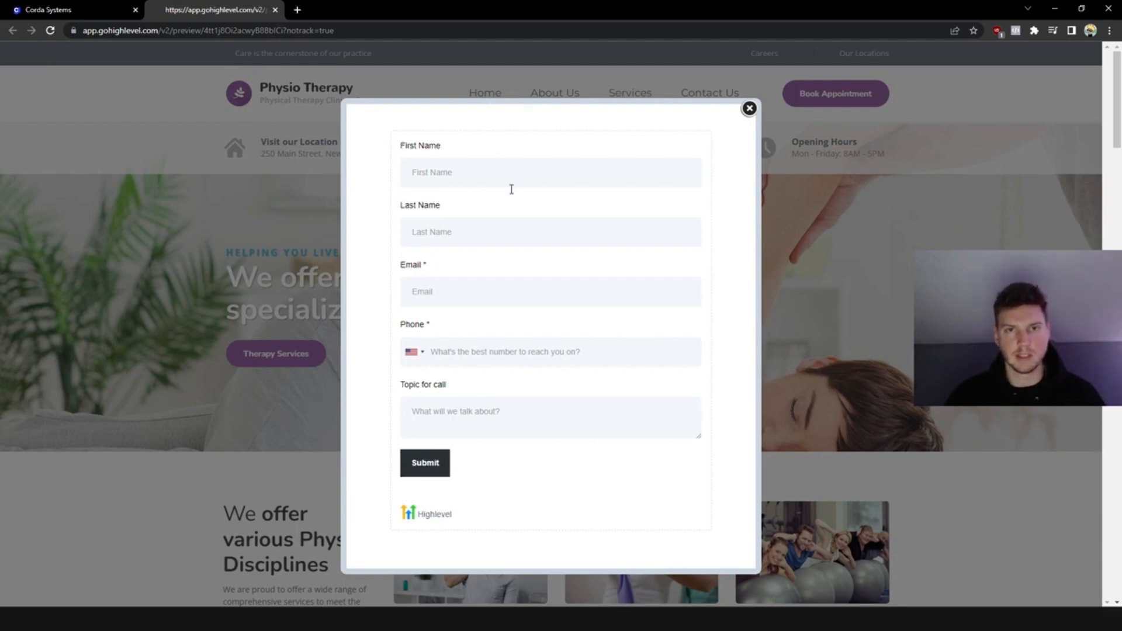
{"action": "scroll", "coordinate": [512, 193], "scroll_direction": "down", "scroll_amount": 3}
{"action": "scroll", "coordinate": [514, 204], "scroll_direction": "down", "scroll_amount": 1}
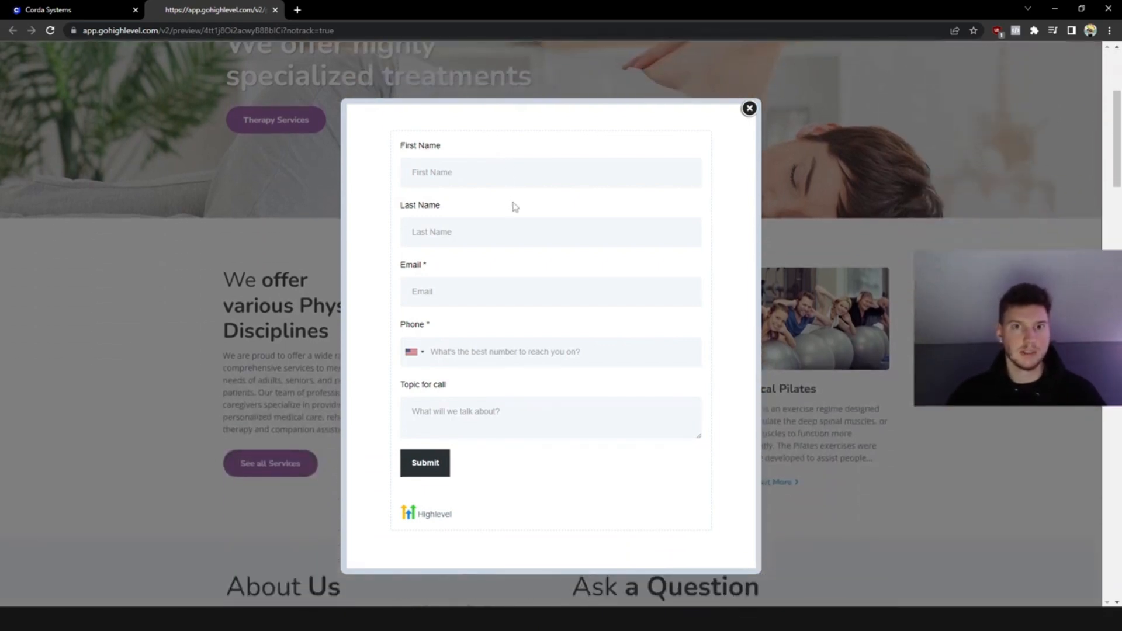
{"action": "scroll", "coordinate": [656, 366], "scroll_direction": "down", "scroll_amount": 1}
{"action": "scroll", "coordinate": [731, 374], "scroll_direction": "up", "scroll_amount": 5}
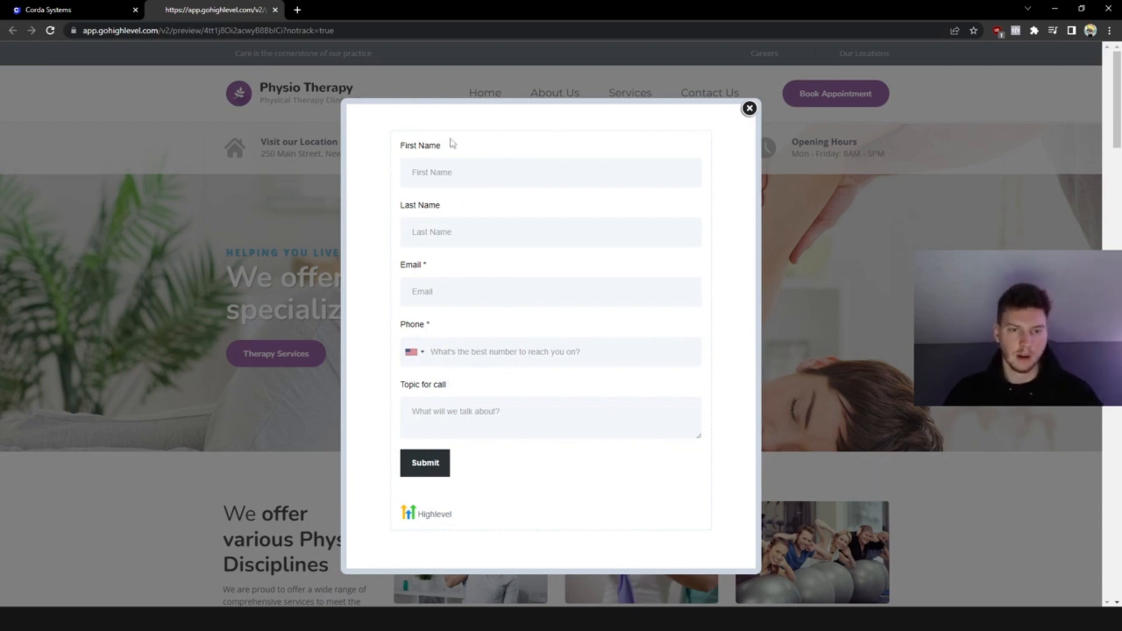
{"action": "triple_click", "coordinate": [439, 385]}
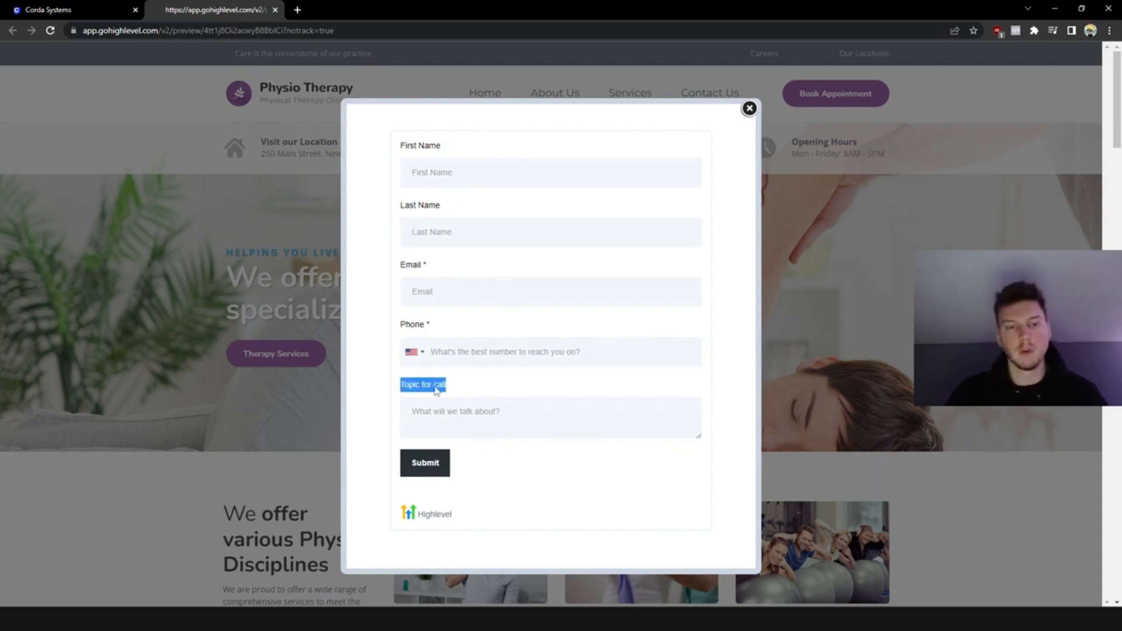
{"action": "left_click", "coordinate": [458, 389]}
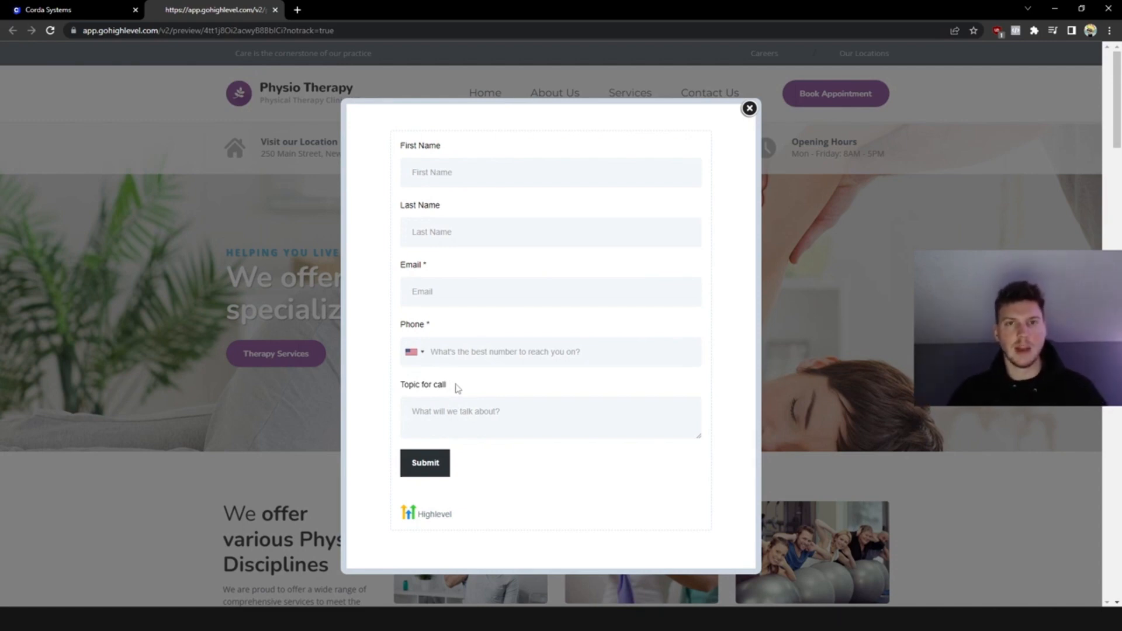
{"action": "left_click", "coordinate": [749, 108]}
Test the appointment calendar in the preview by choosing January 10, 2023 at 12:00 PM and continuing to the contact details form.
{"action": "scroll", "coordinate": [770, 146], "scroll_direction": "down", "scroll_amount": 20}
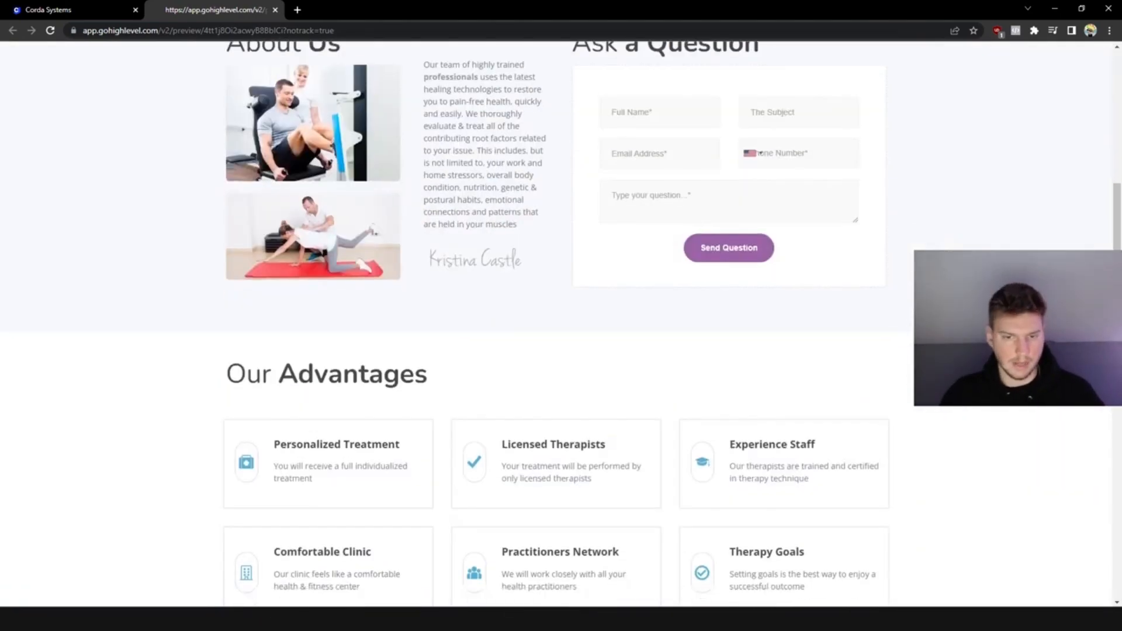
{"action": "scroll", "coordinate": [266, 311], "scroll_direction": "up", "scroll_amount": 5}
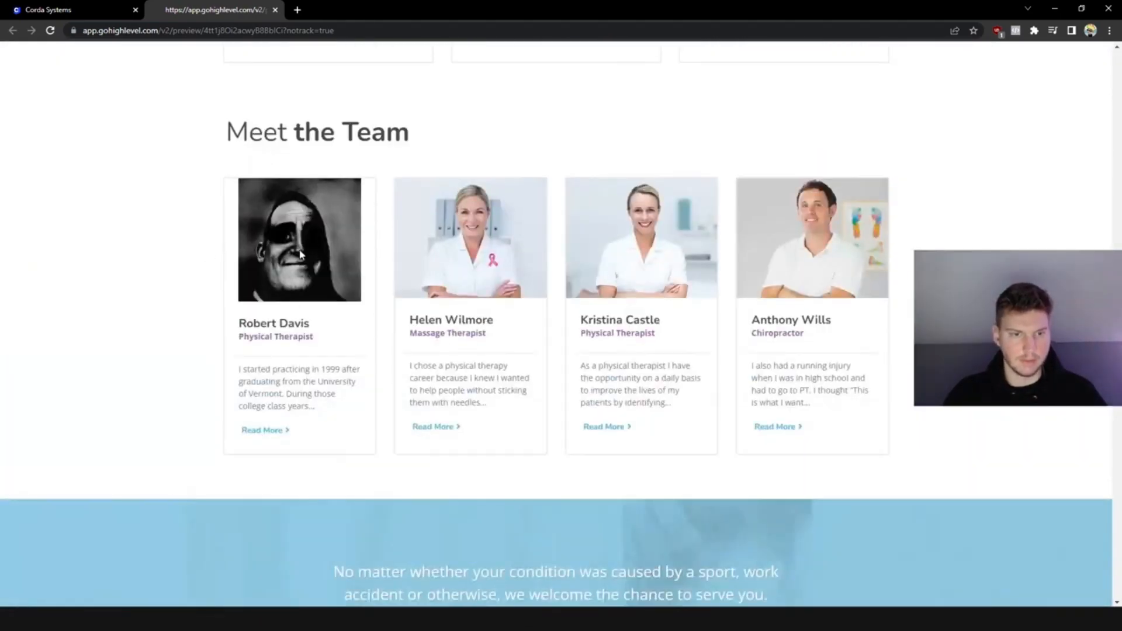
{"action": "scroll", "coordinate": [196, 281], "scroll_direction": "down", "scroll_amount": 8}
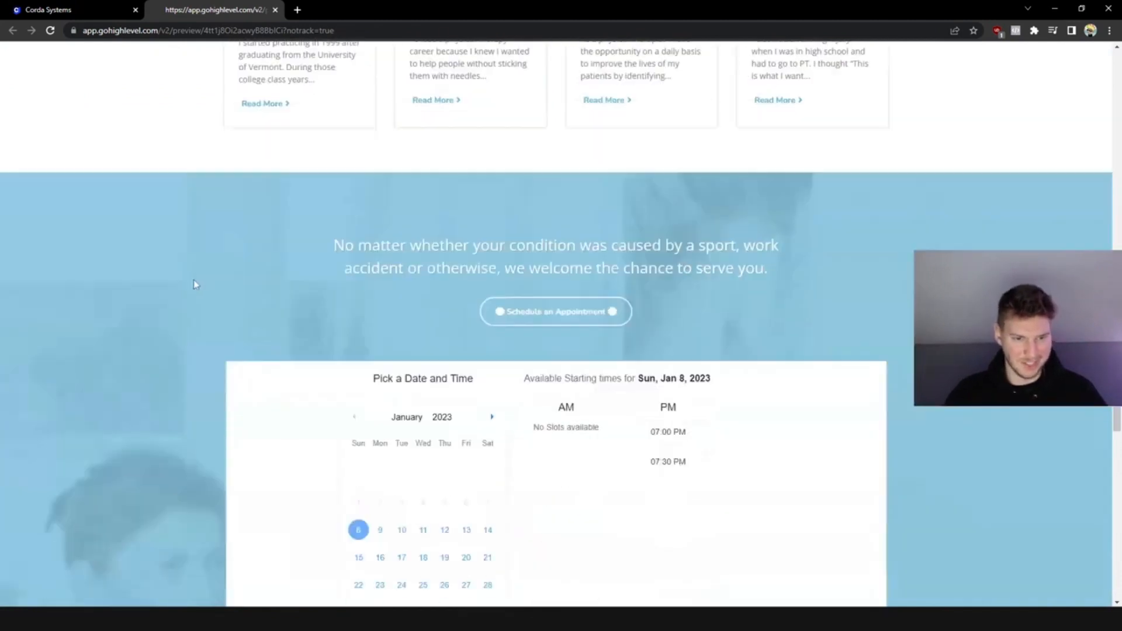
{"action": "left_click", "coordinate": [402, 390]}
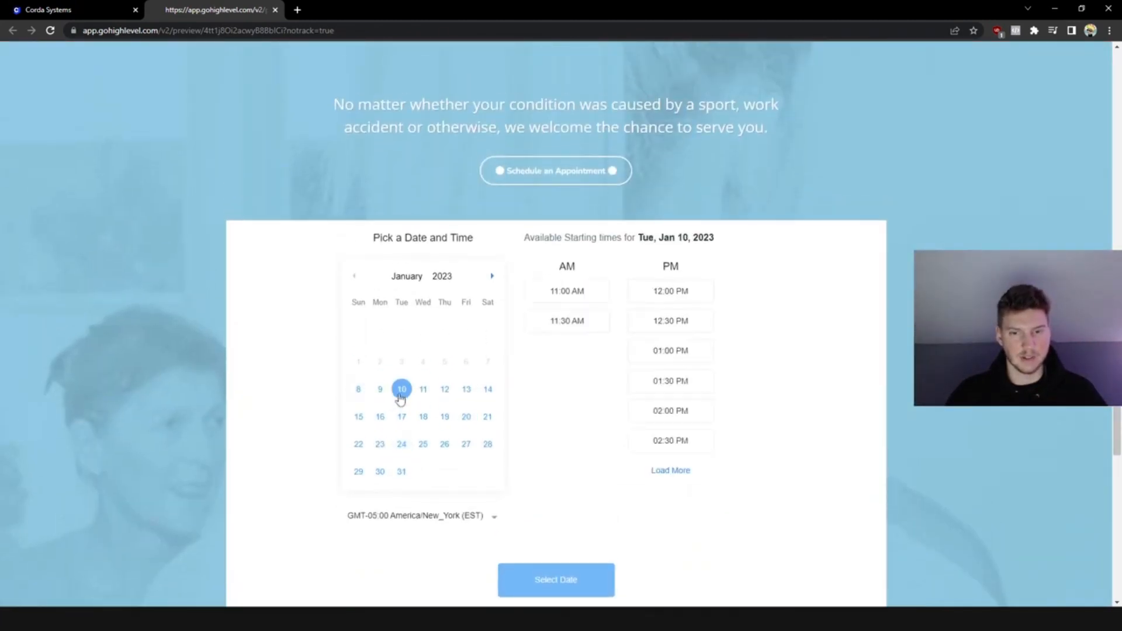
{"action": "left_click", "coordinate": [658, 292]}
{"action": "scroll", "coordinate": [659, 292], "scroll_direction": "down", "scroll_amount": 2}
{"action": "left_click", "coordinate": [597, 473]}
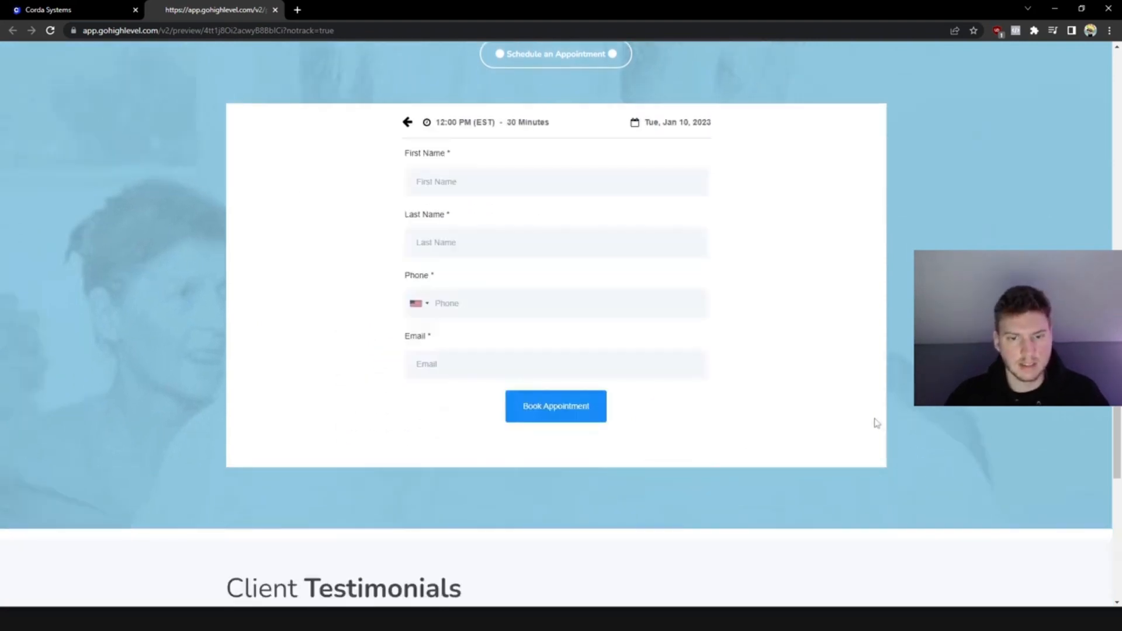
{"action": "scroll", "coordinate": [760, 351], "scroll_direction": "up", "scroll_amount": 1}
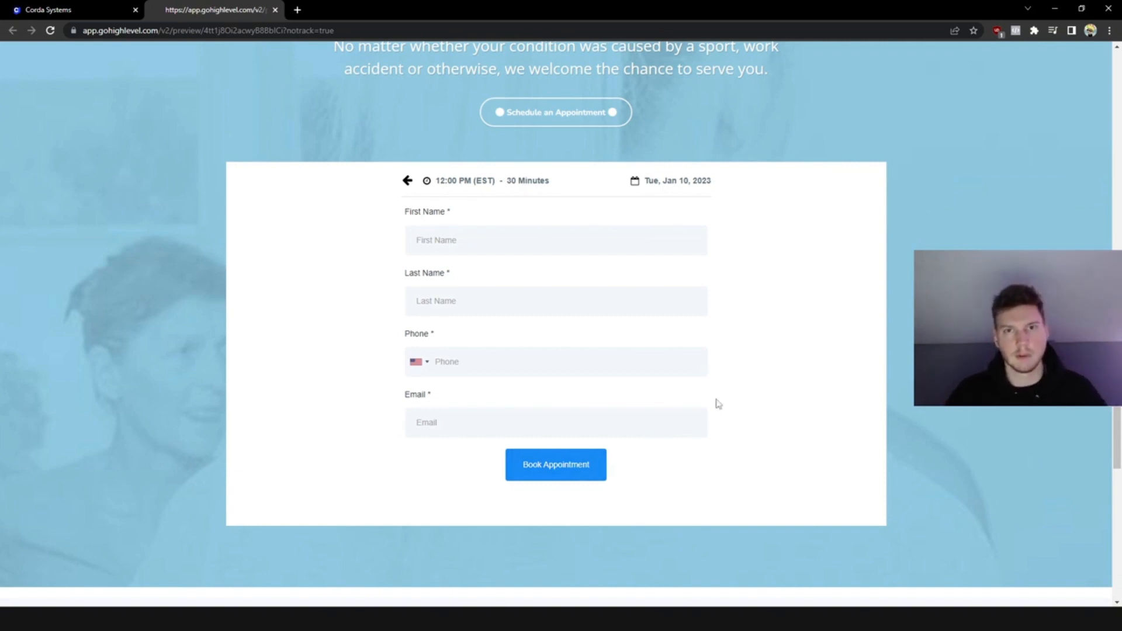
Close the preview and leave the page editor to reach the form builder under Sites.
{"action": "scroll", "coordinate": [785, 361], "scroll_direction": "up", "scroll_amount": 4}
{"action": "scroll", "coordinate": [796, 357], "scroll_direction": "up", "scroll_amount": 1}
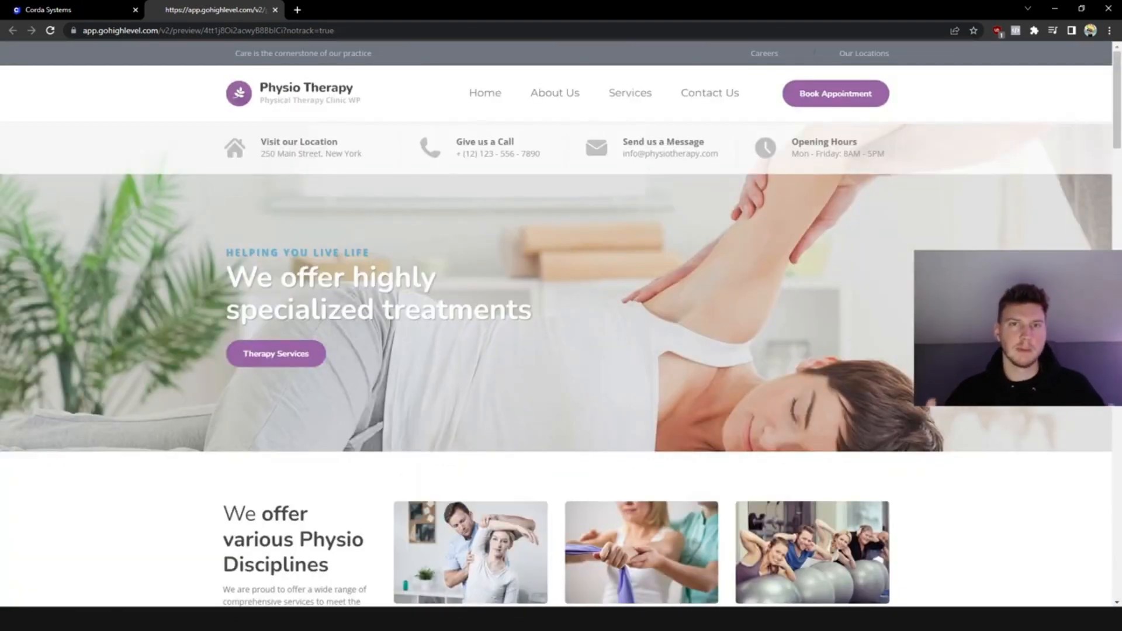
{"action": "left_click", "coordinate": [275, 9]}
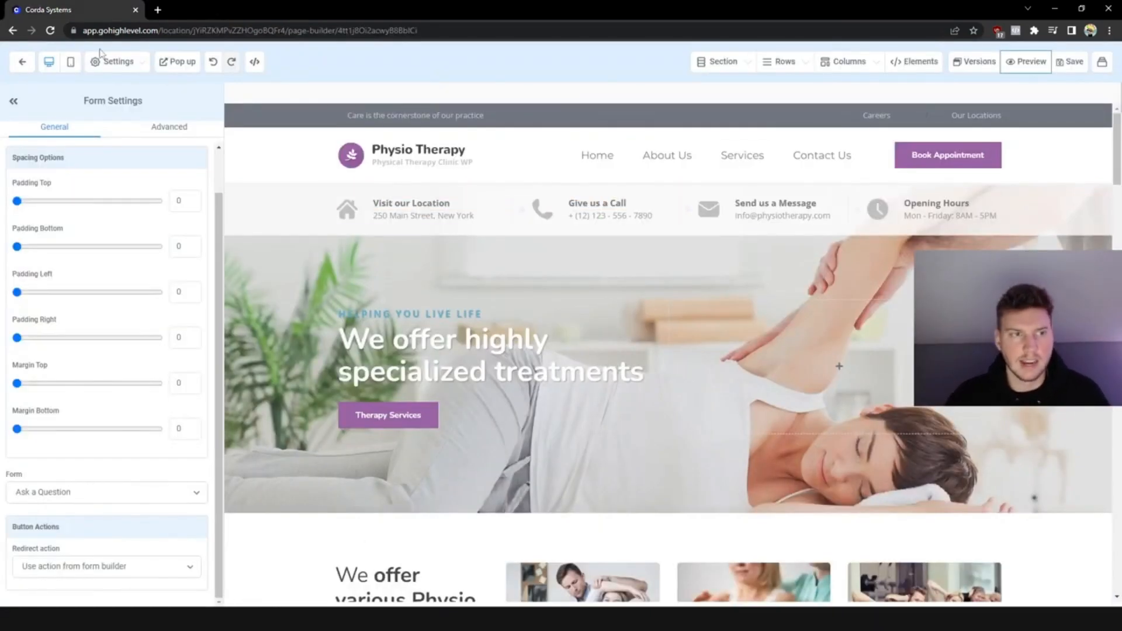
{"action": "left_click", "coordinate": [22, 62]}
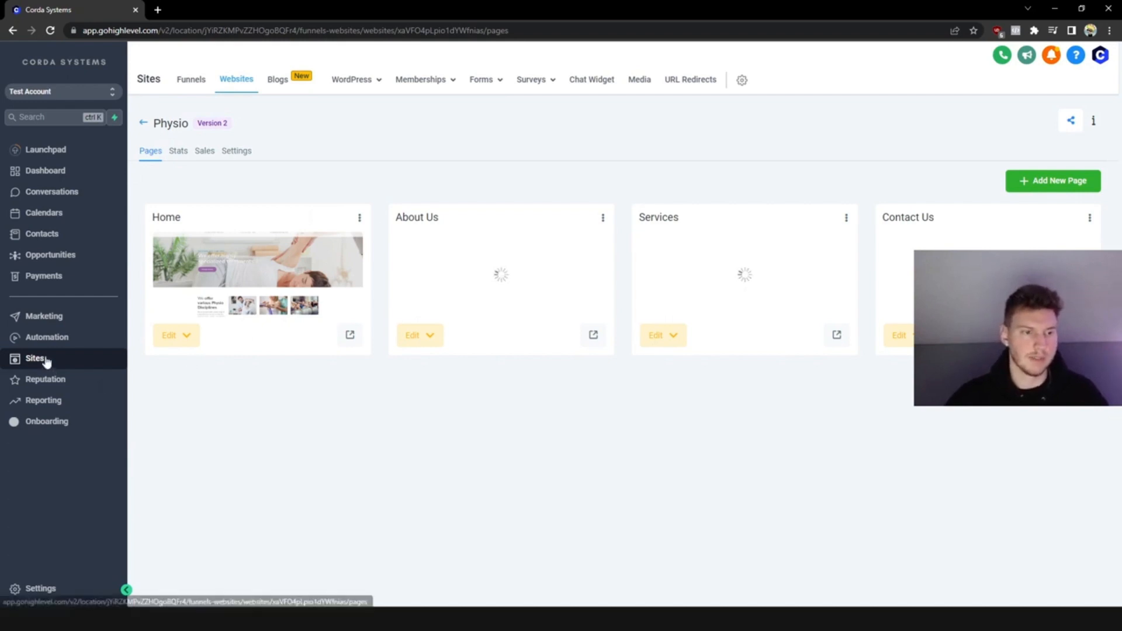
{"action": "mouse_move", "coordinate": [498, 89]}
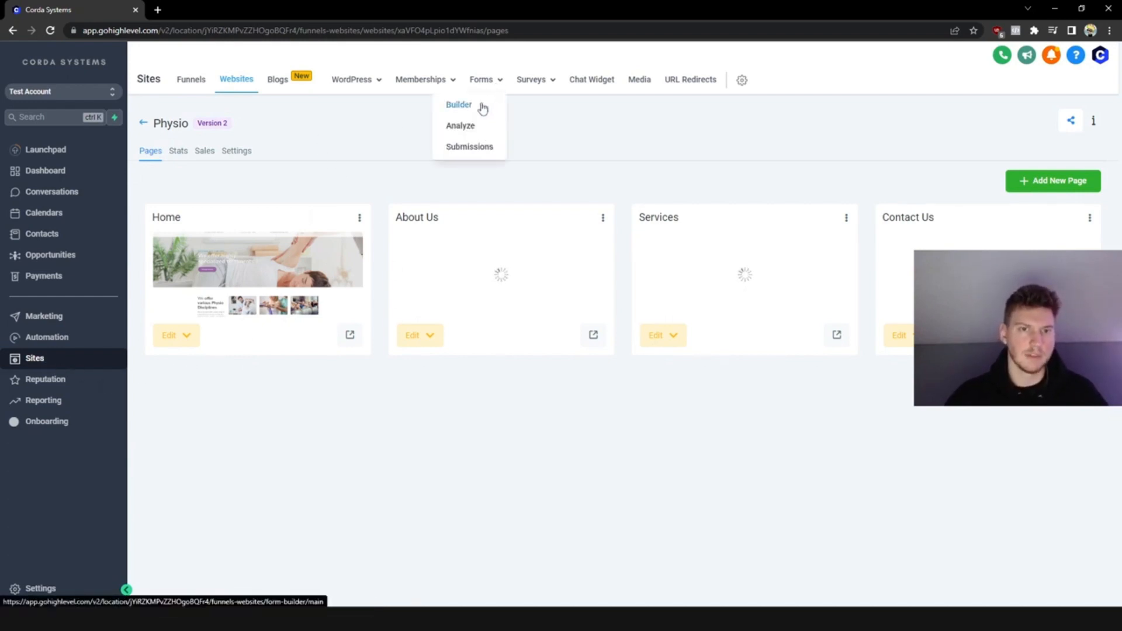